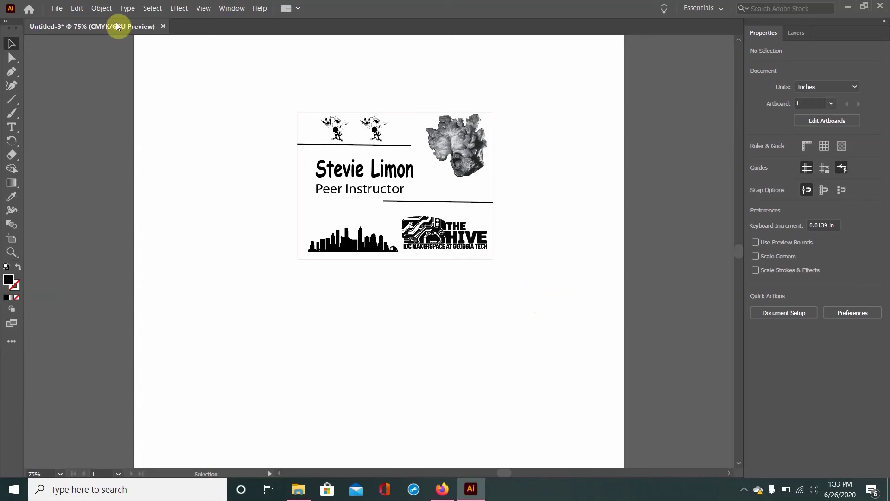
Print the name tag to the laser and open the ULS Control Panel showing job 13, Untitled-3.
left_click(57, 8)
left_click(102, 285)
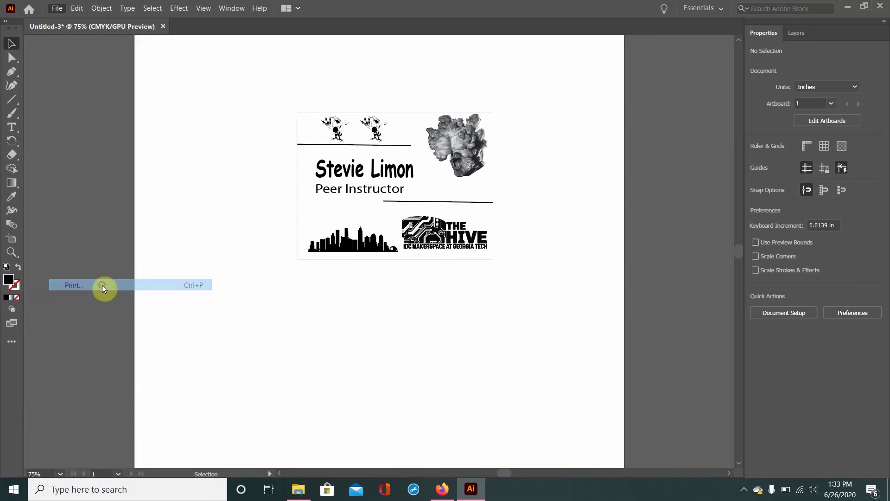
left_click(562, 408)
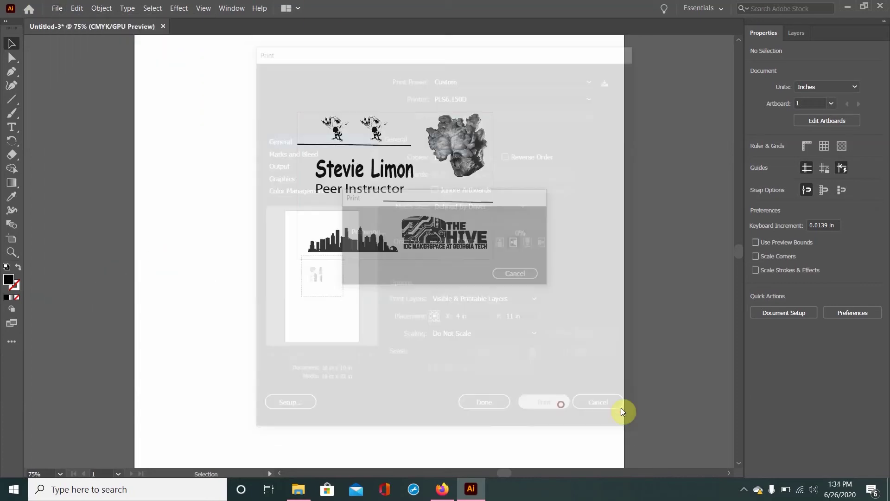
left_click(744, 490)
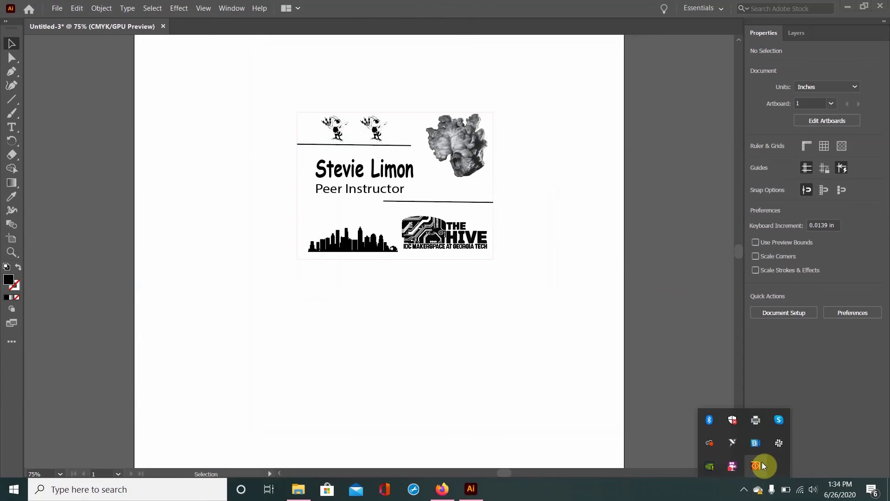
left_click(759, 463)
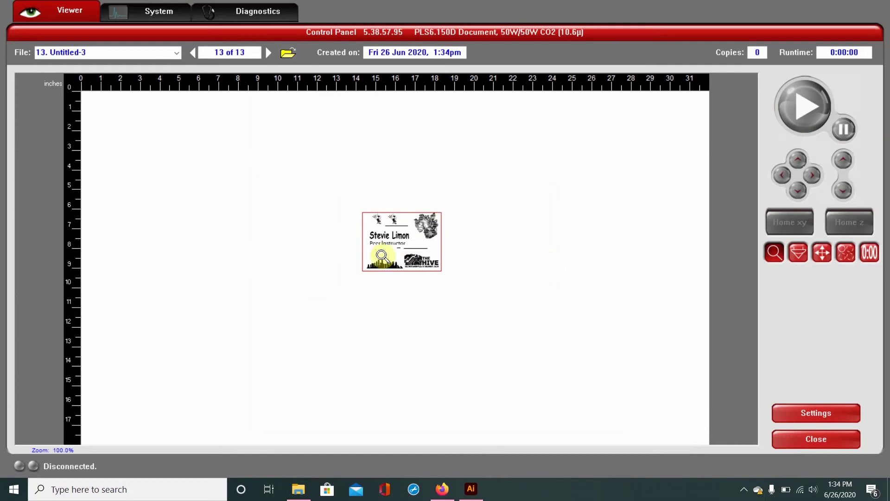
Back in Illustrator, open the Print dialog for Untitled-3 with PLS6.150D kept as the printer.
left_click(462, 496)
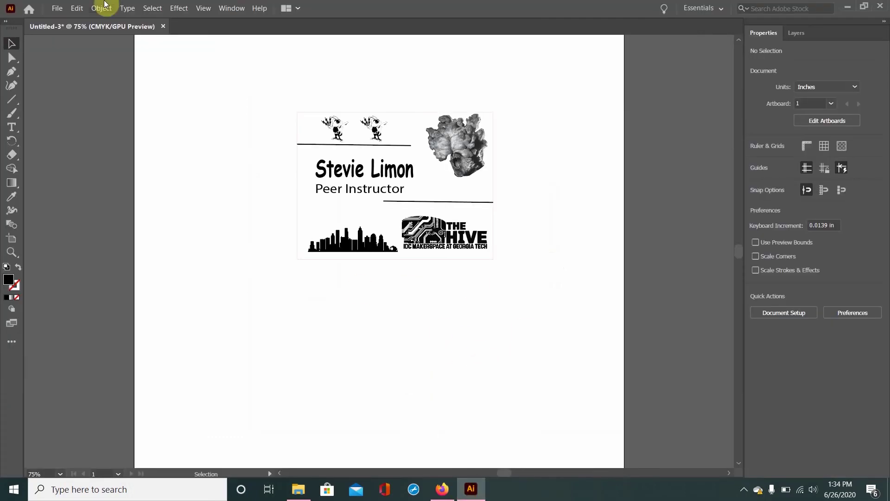
left_click(56, 8)
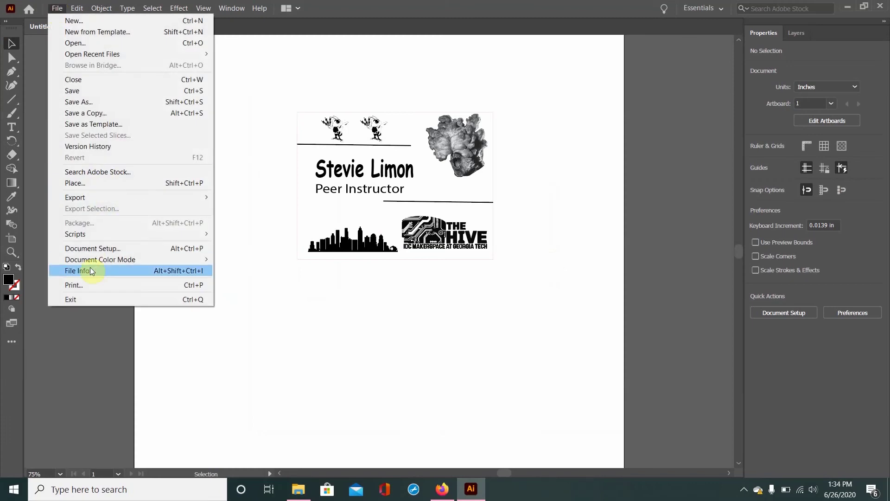
left_click(83, 285)
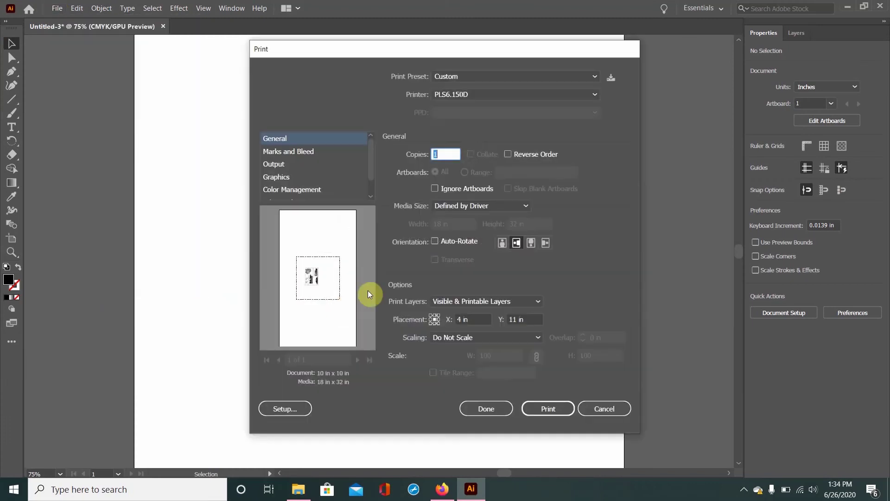
left_click(519, 99)
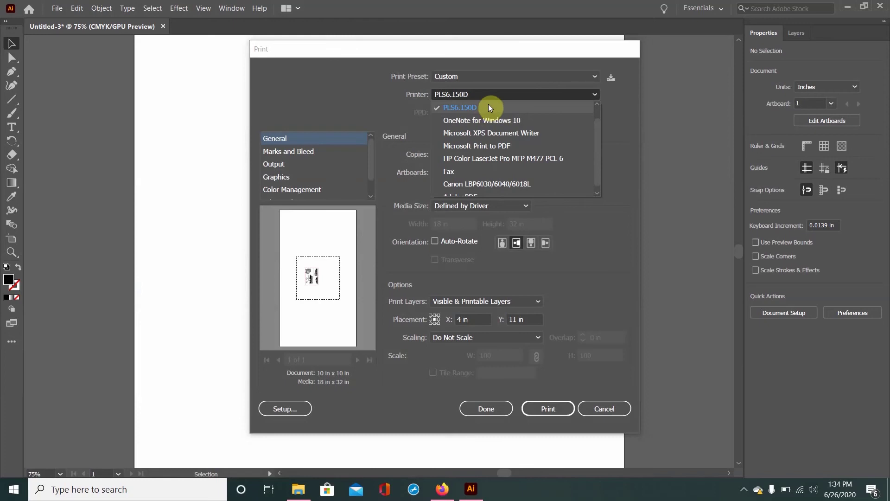
left_click(284, 408)
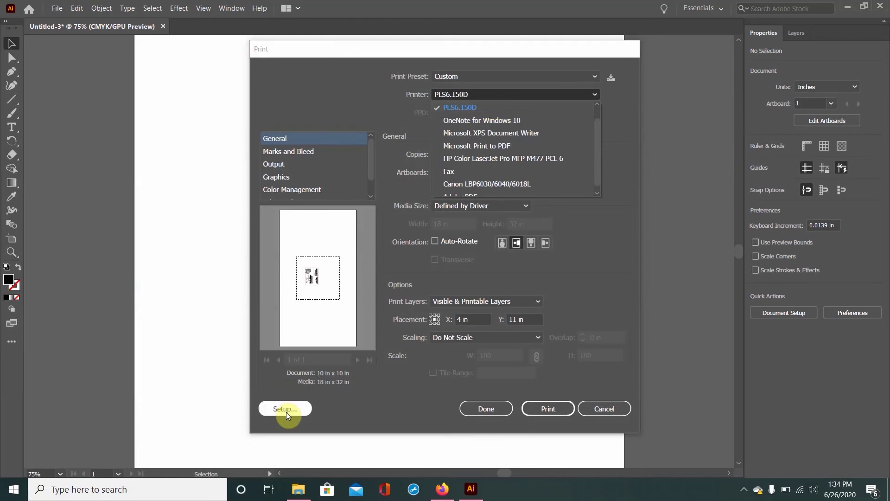
Open the PLS6.150D driver preferences through Setup to show the per-colour power, speed and mode table.
left_click(286, 410)
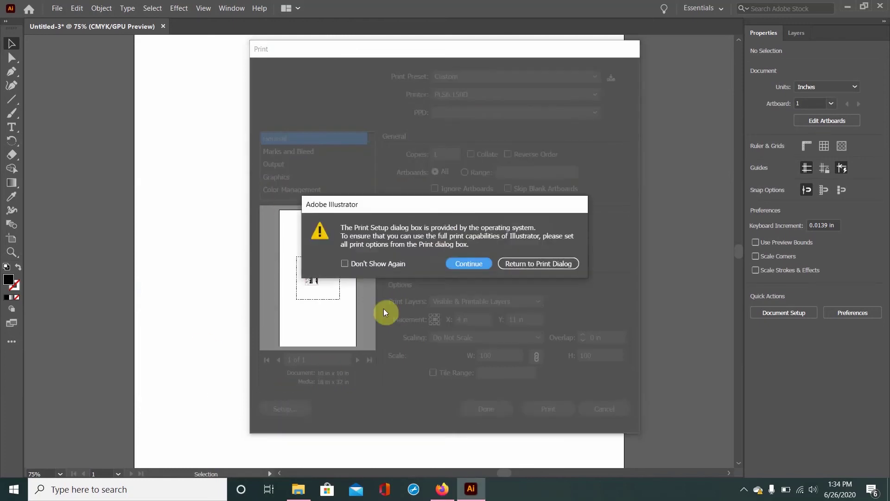
left_click(458, 263)
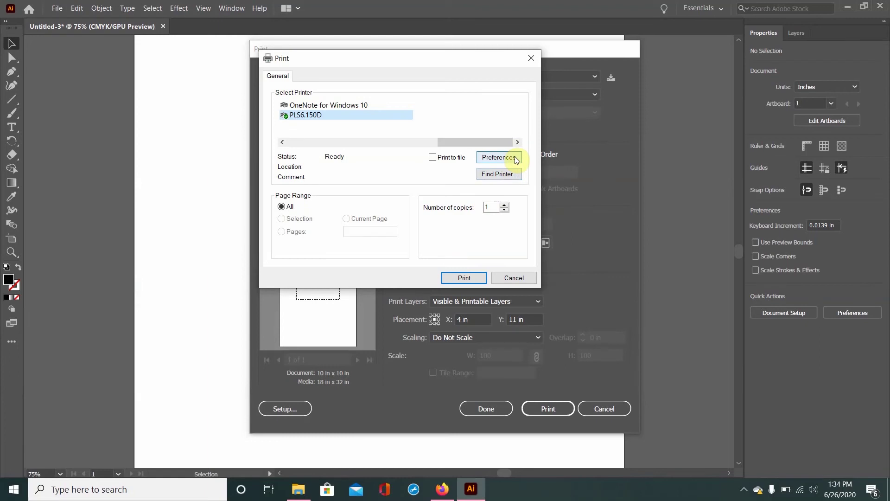
left_click(514, 158)
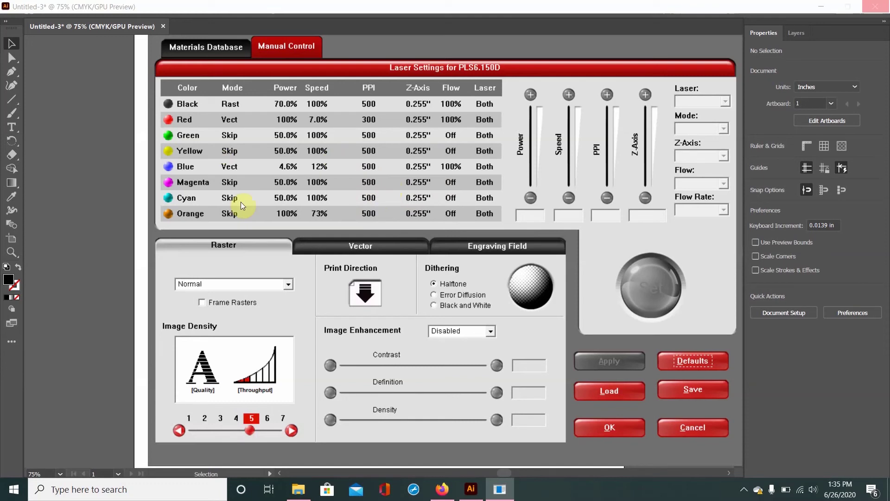
Set raster mode to Clip Art, dithering to Error Diffusion, print direction upward, and image density 1.
left_click(199, 50)
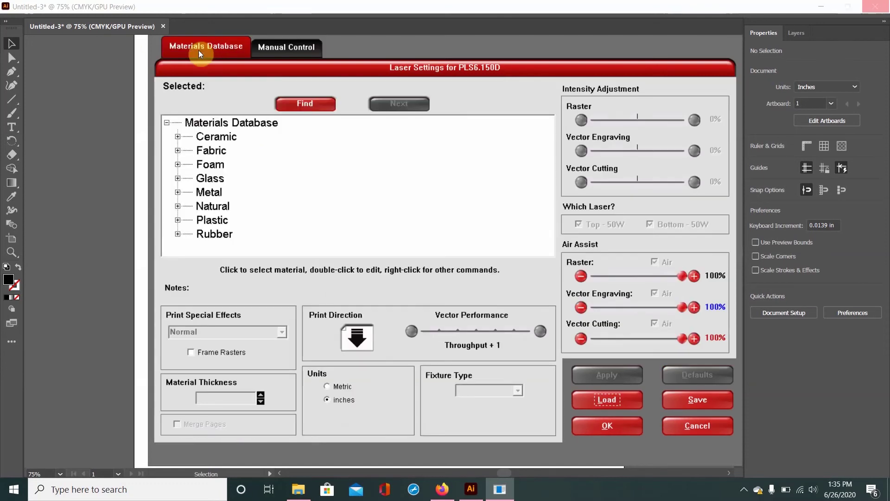
left_click(291, 48)
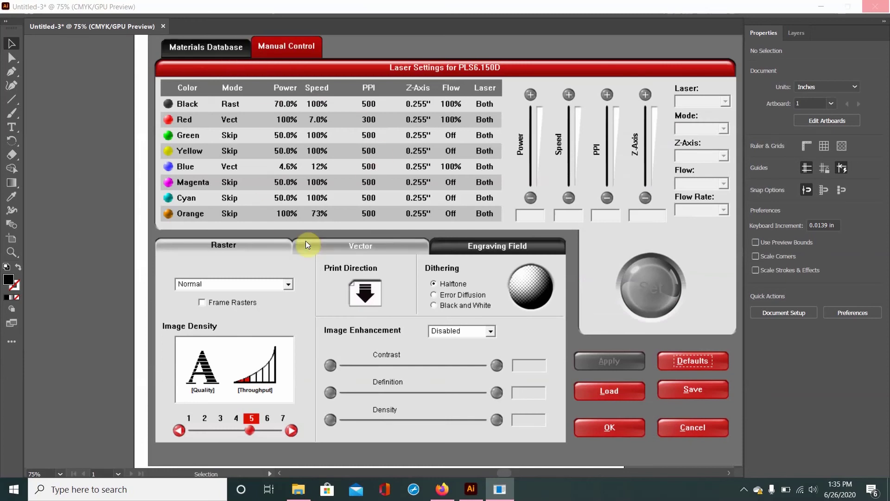
left_click(288, 284)
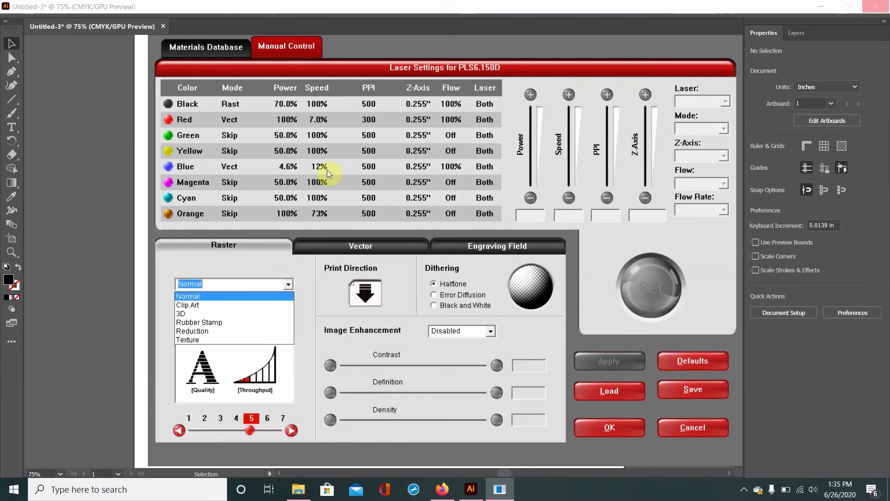
left_click(249, 305)
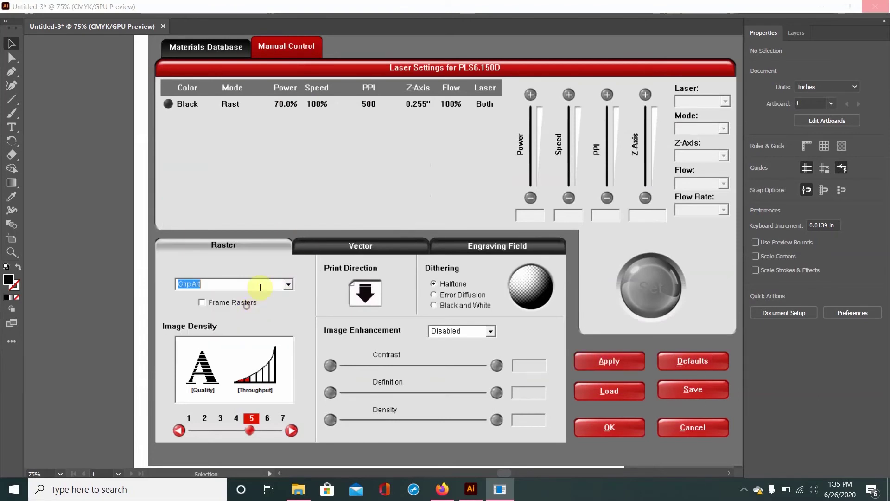
left_click(434, 295)
left_click(365, 293)
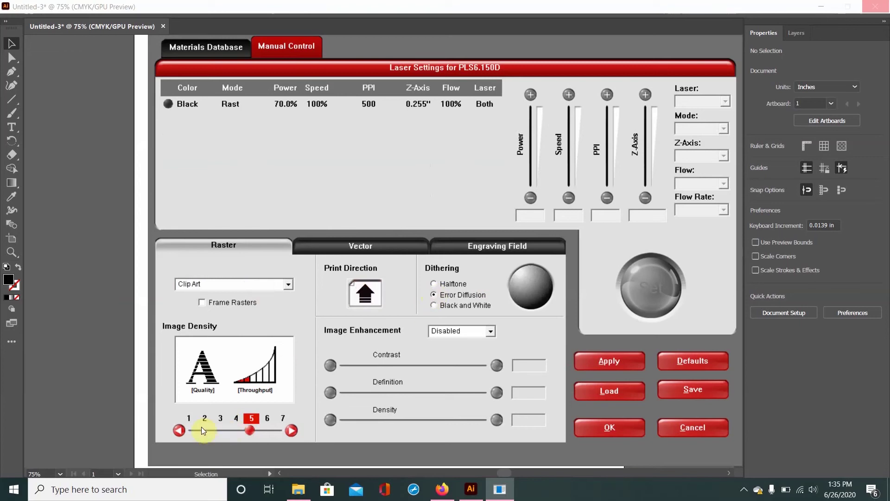
left_click(180, 430)
left_click(179, 431)
left_click(179, 431)
left_click(179, 430)
left_click(179, 431)
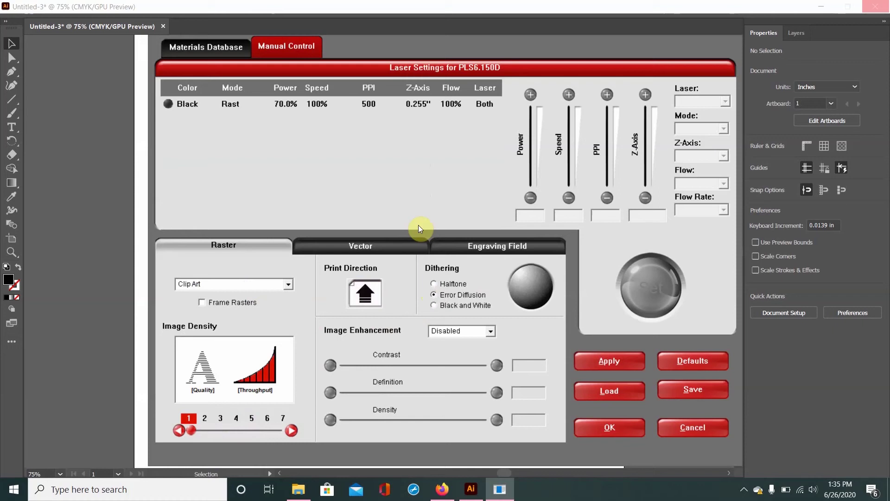
Apply the General Soft Woods material from Natural > Wood > Soft Wood and review the resulting colour table.
left_click(221, 50)
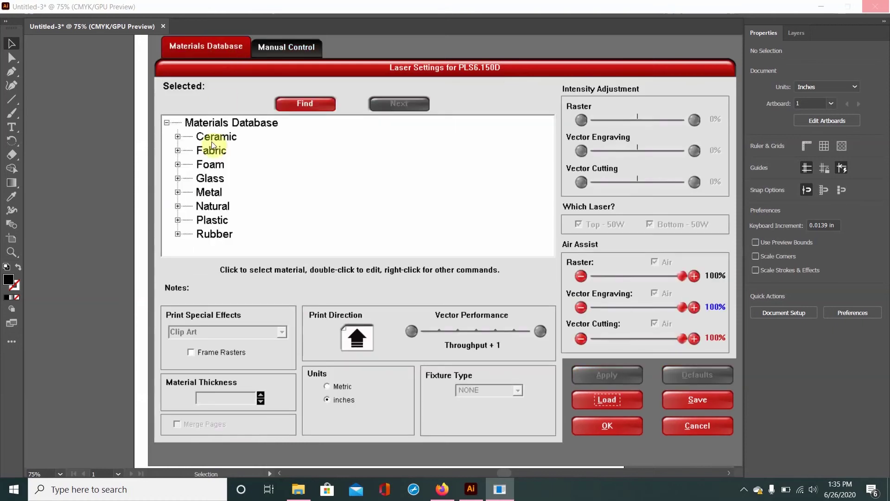
left_click(178, 206)
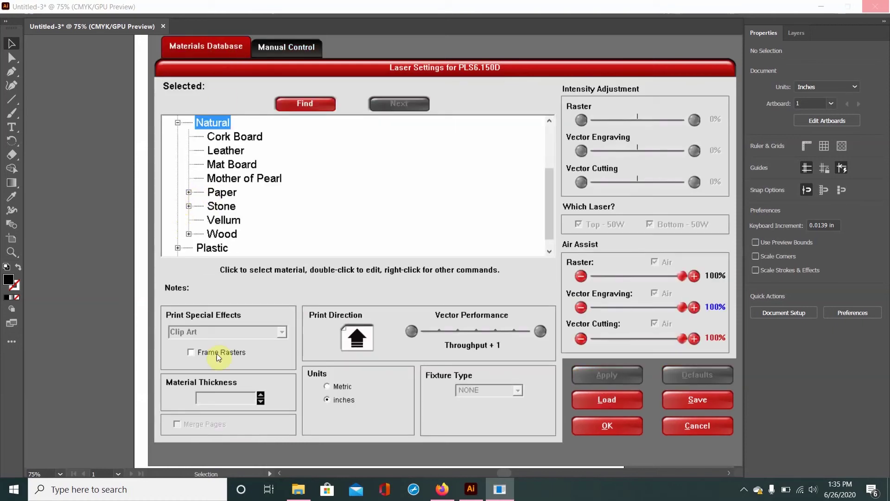
left_click(188, 235)
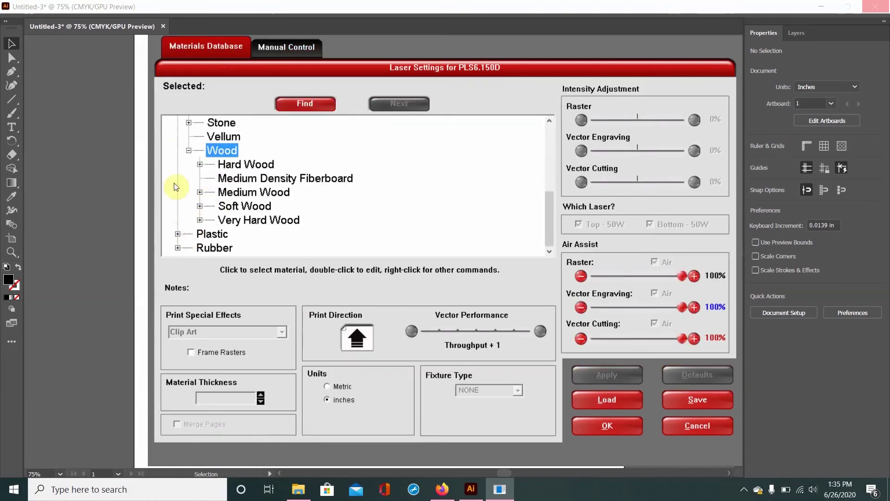
left_click(200, 206)
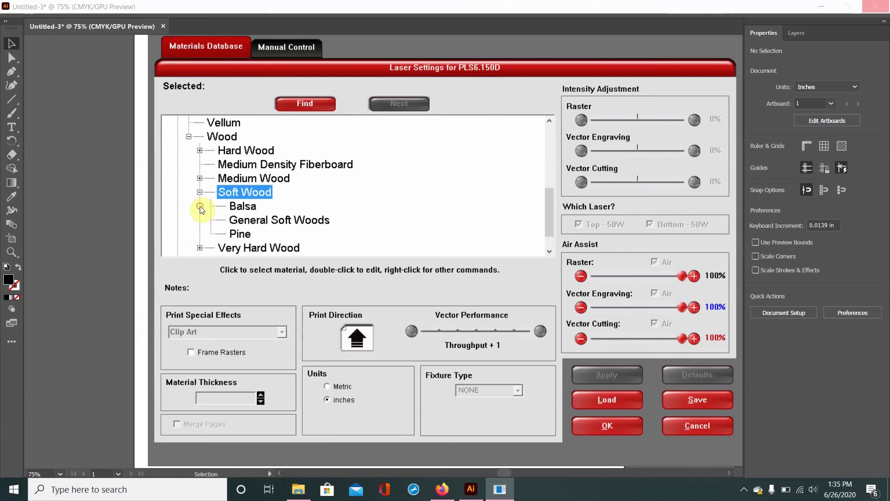
left_click(227, 221)
left_click(622, 395)
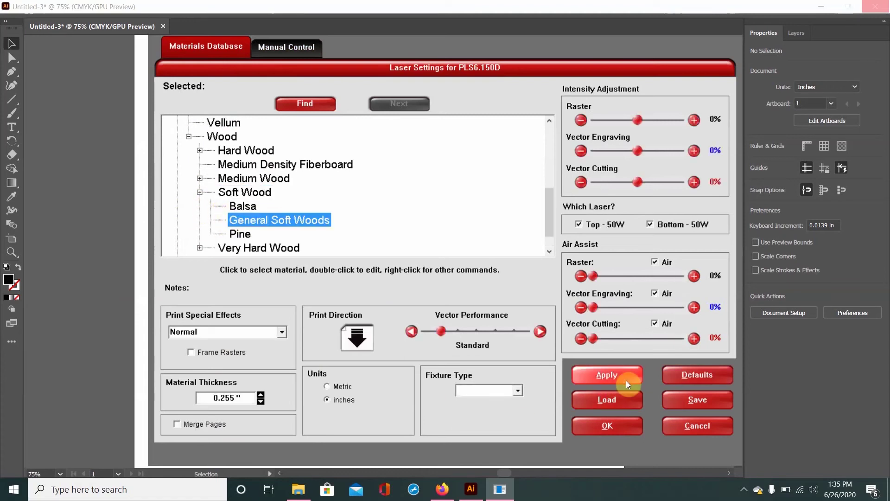
left_click(626, 380)
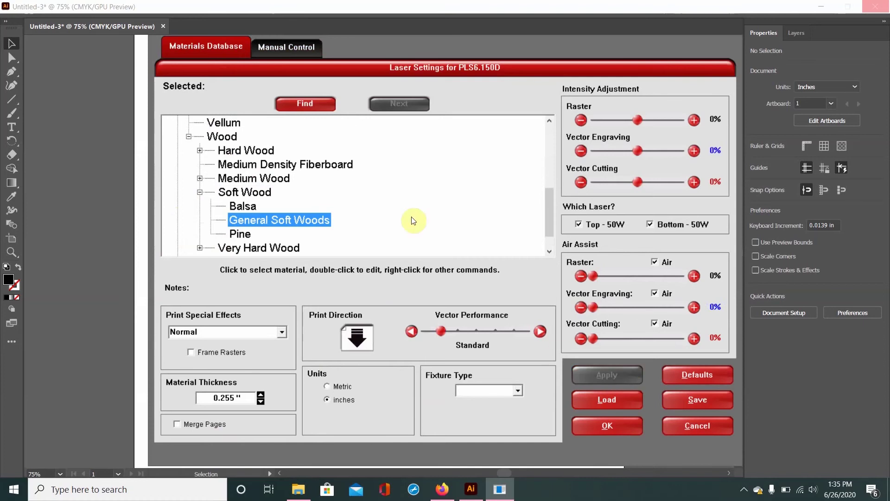
left_click(284, 48)
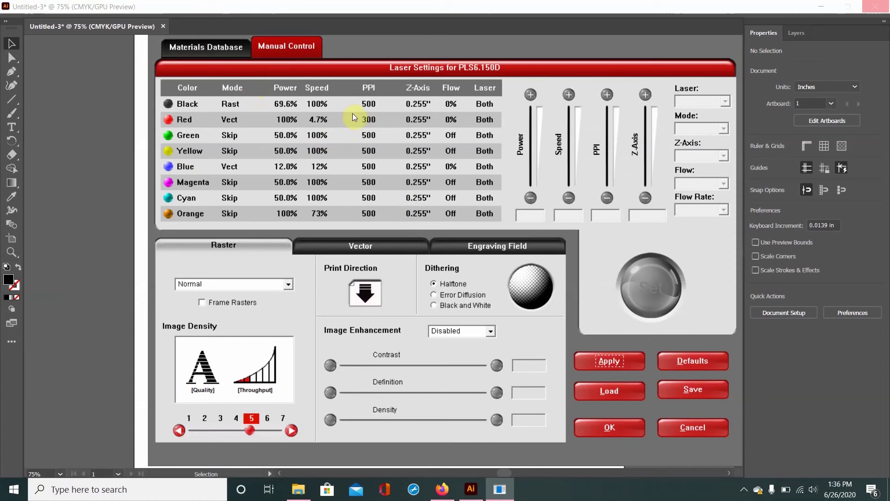
Switch back to the Materials Database page showing General Soft Woods at 0.255" thickness.
left_click(224, 41)
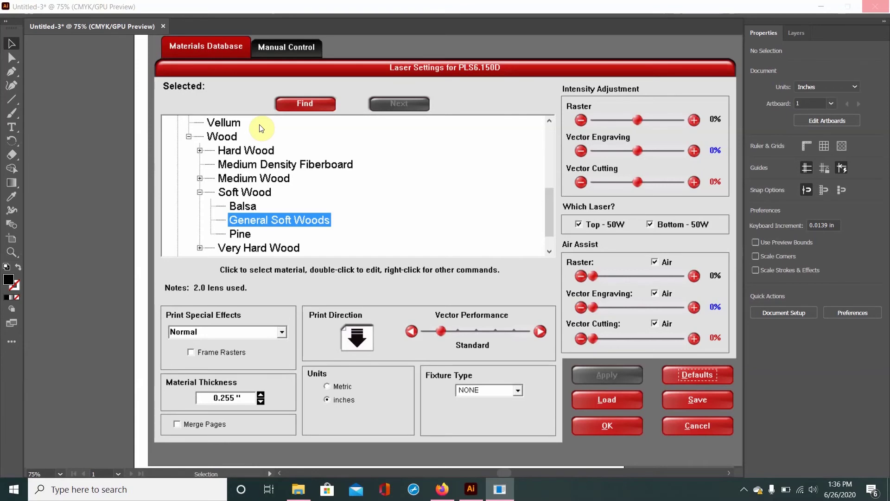
Select General Medium Woods under Hard Wood > Medium Wood in the materials tree.
left_click(201, 151)
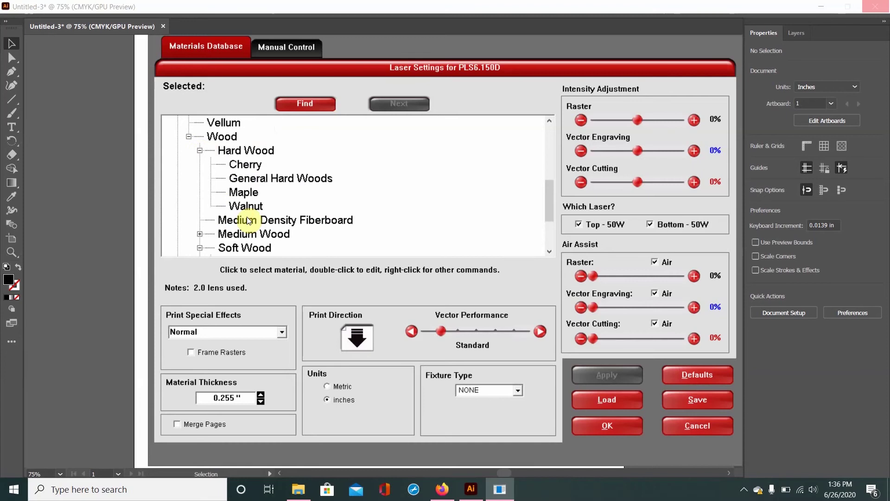
scroll(249, 221, "down", 2)
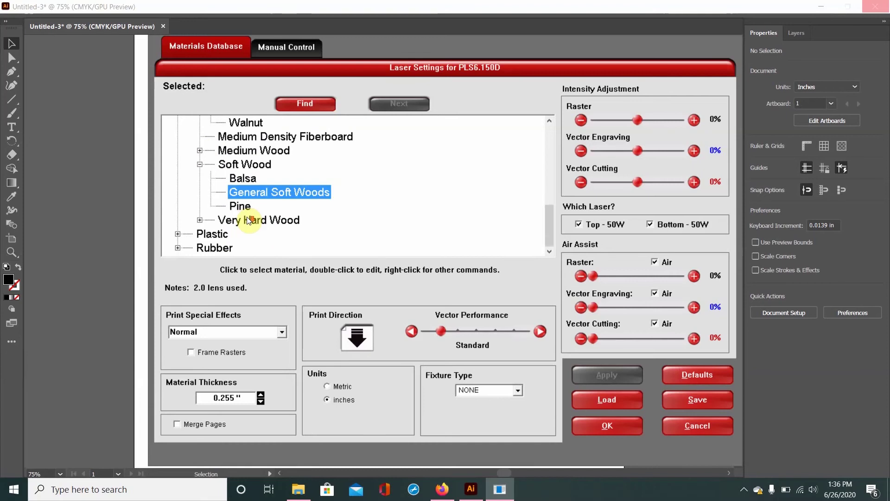
left_click(199, 153)
scroll(251, 213, "down", 1)
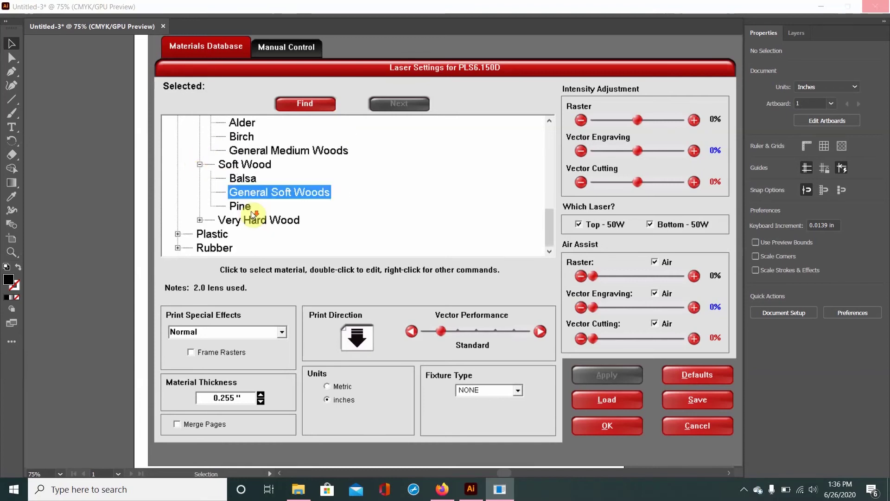
scroll(251, 212, "up", 1)
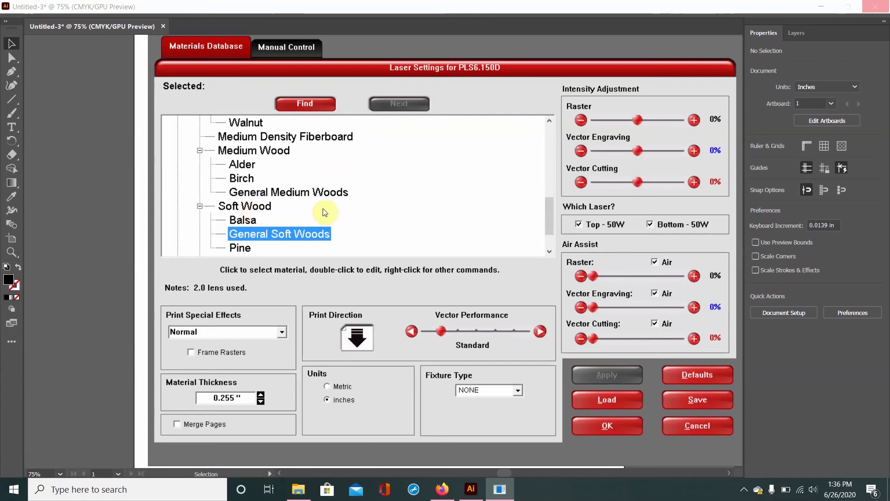
scroll(324, 212, "up", 1)
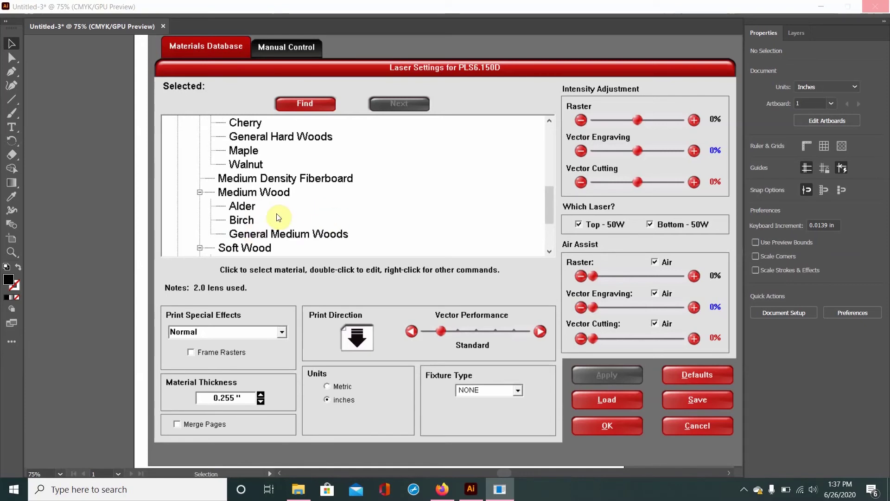
left_click(270, 235)
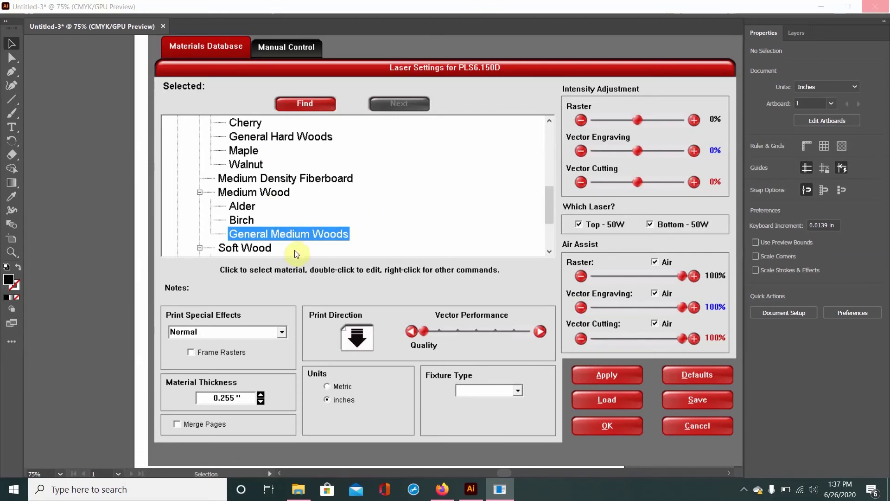
View the Manual Control table, now showing Red cutting at 100% power and 4.0% speed.
left_click(293, 42)
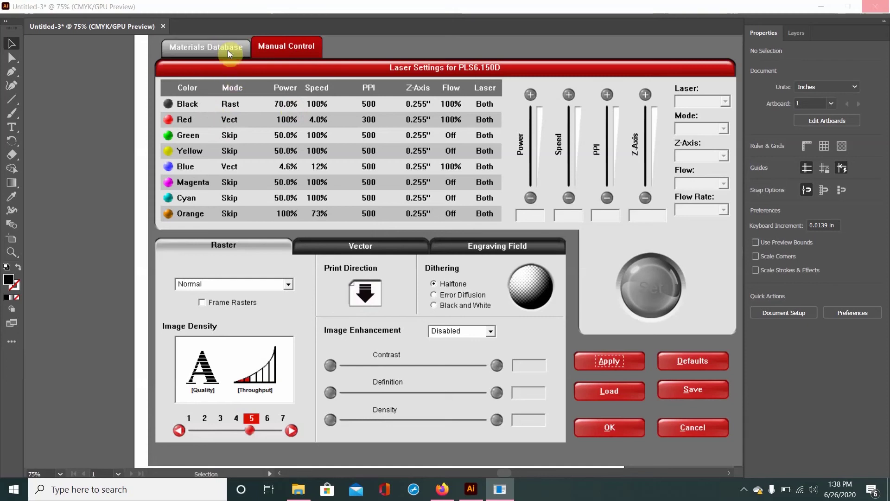
Compare the Materials Database settings against the Manual Control per-colour table.
left_click(227, 50)
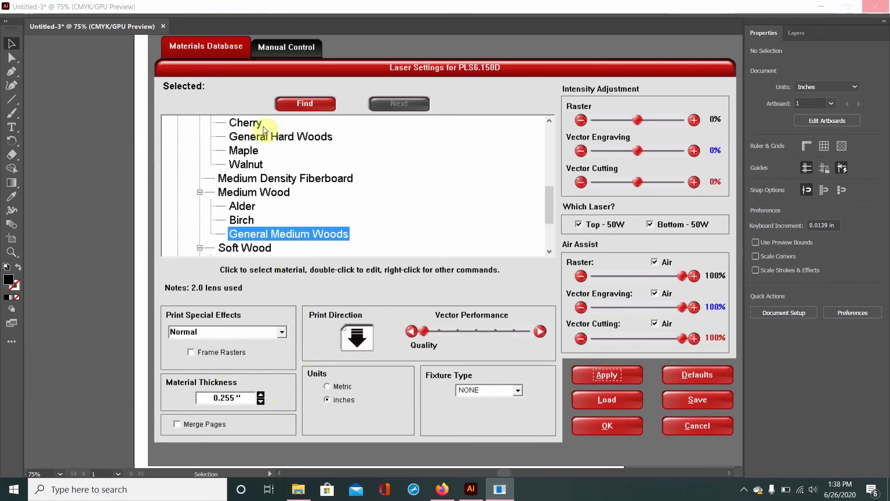
left_click(300, 41)
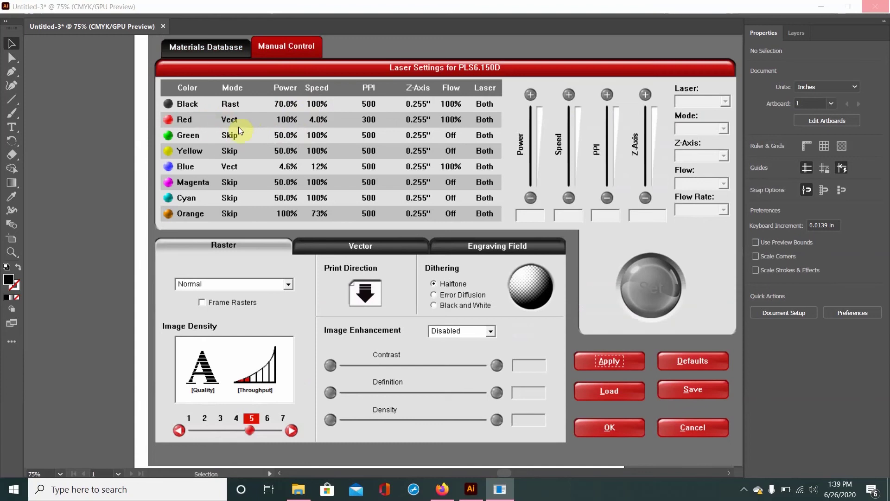
left_click(216, 46)
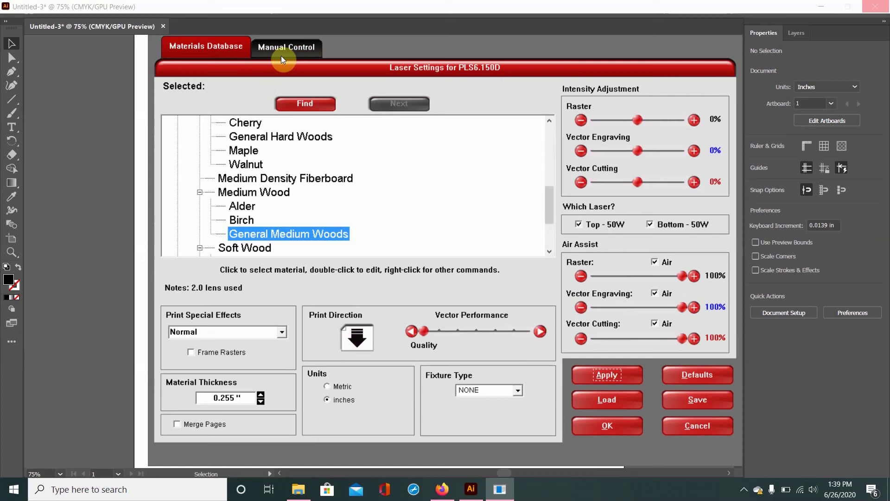
left_click(293, 48)
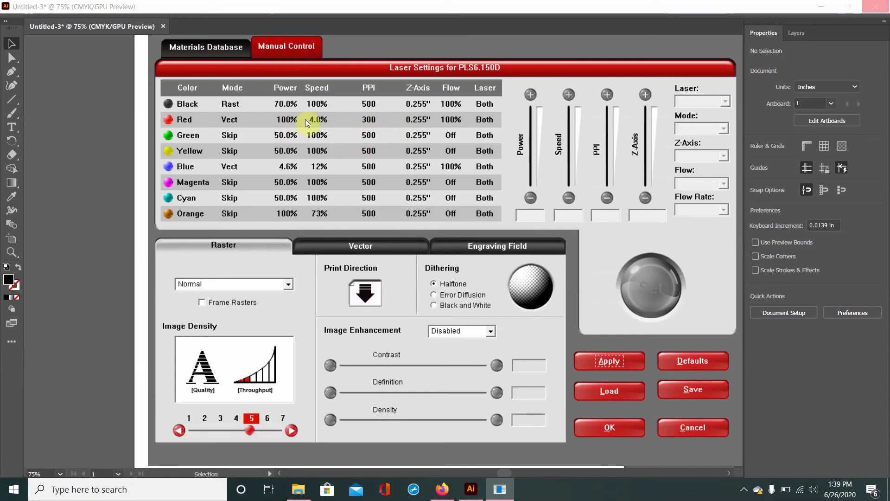
left_click(207, 51)
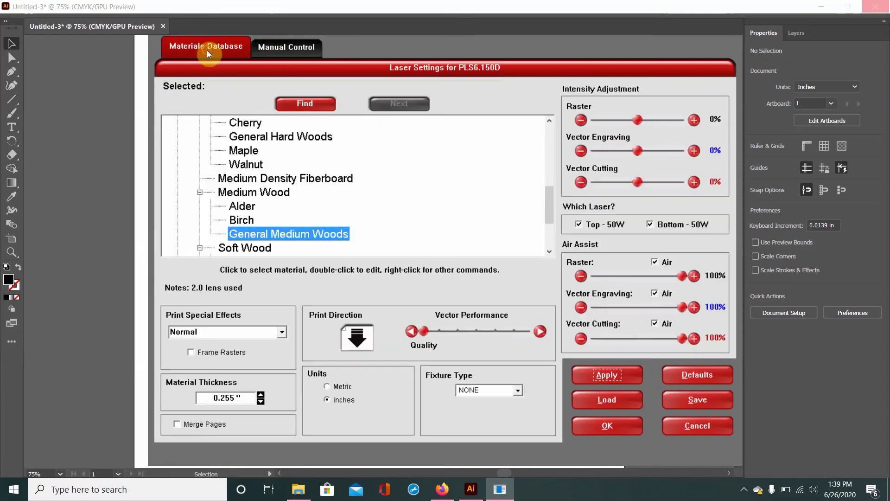
Raise material thickness to 0.300" and apply it so every colour's Z-axis reads 0.300".
left_click(260, 393)
left_click(260, 393)
left_click(260, 393)
left_click(582, 371)
left_click(302, 46)
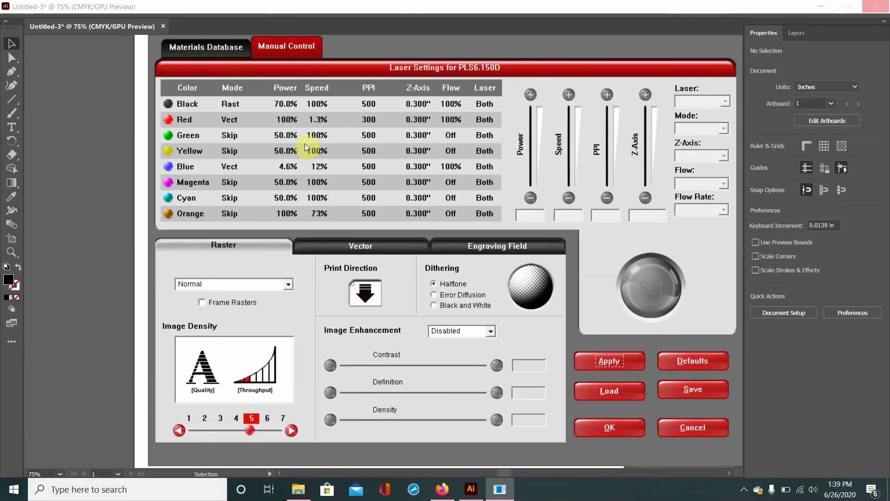
Push vector performance up to Throughput + 4, check the colour table, then step it back toward Quality.
left_click(228, 45)
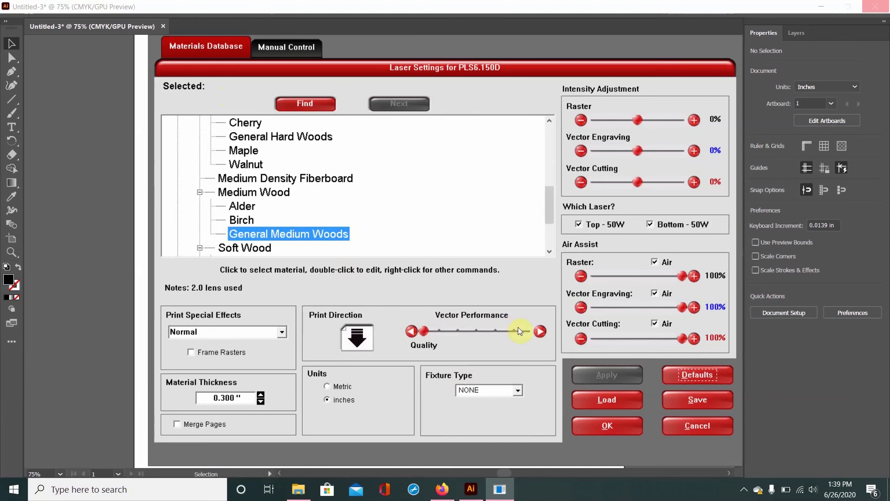
left_click(539, 331)
left_click(539, 331)
left_click(540, 331)
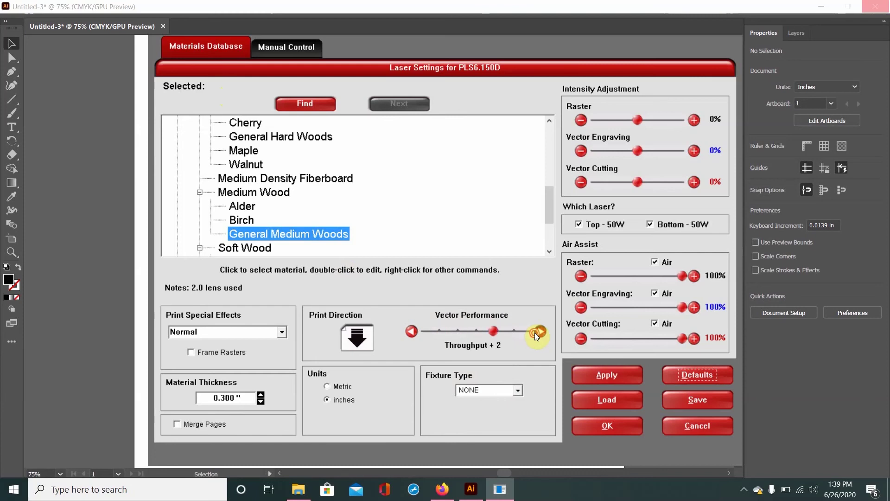
left_click(539, 331)
left_click(535, 333)
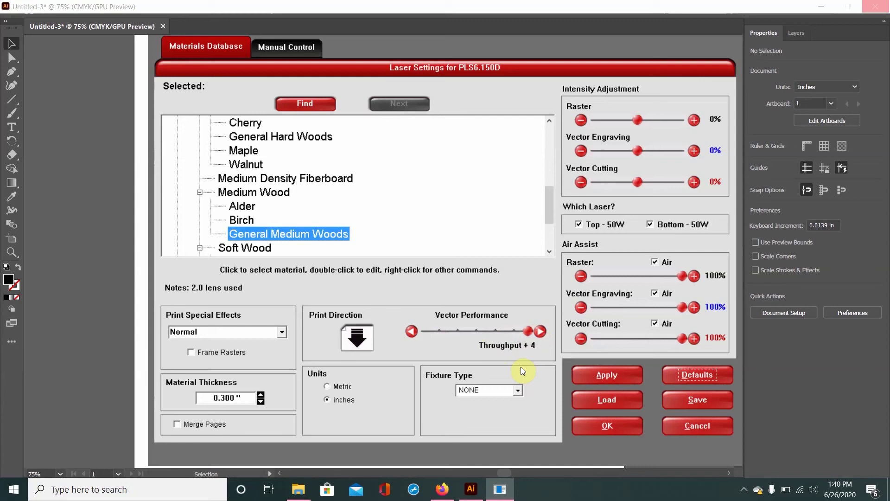
left_click(285, 47)
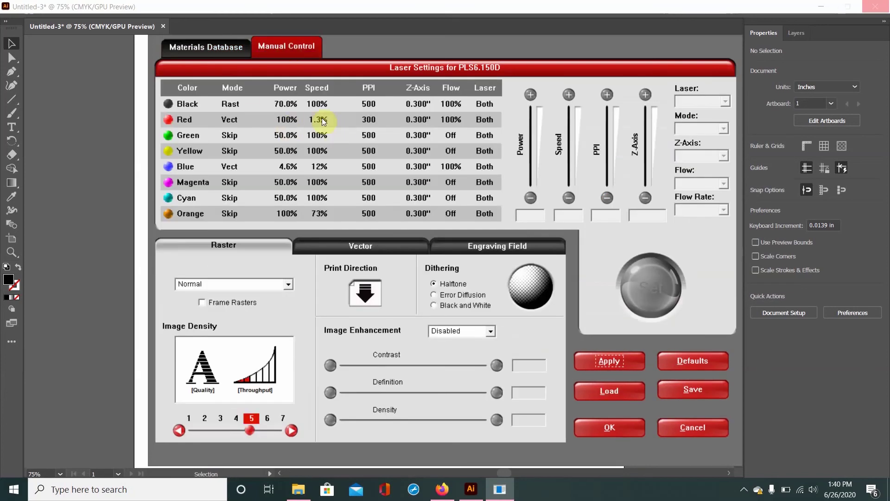
left_click(215, 51)
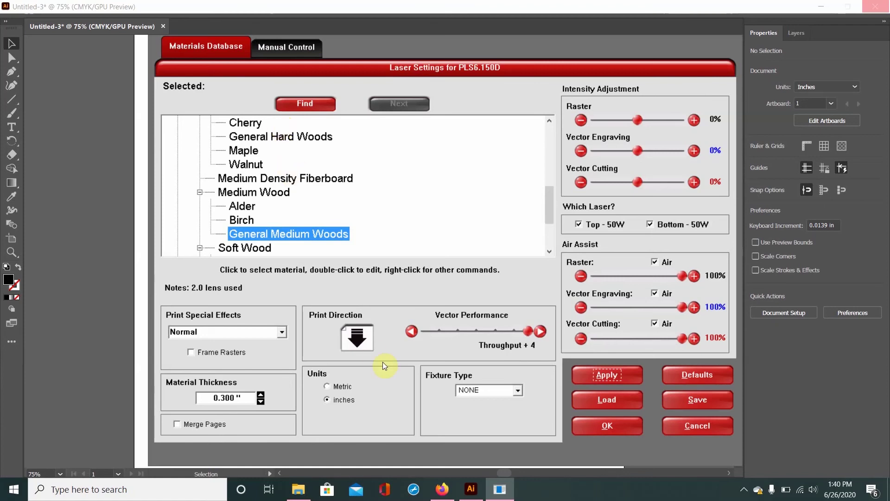
left_click(408, 331)
Settle vector performance at Throughput + 2 and cycle raster air assist back to Air at 100%.
left_click(408, 331)
left_click(408, 332)
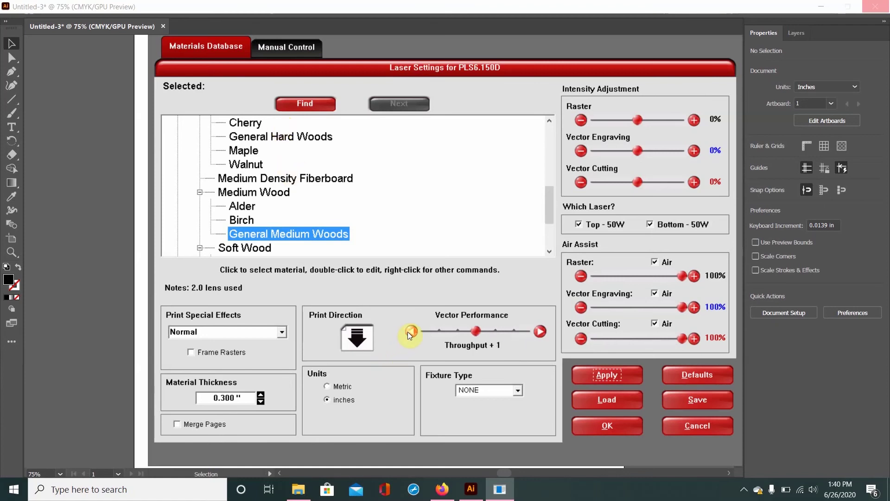
left_click(544, 333)
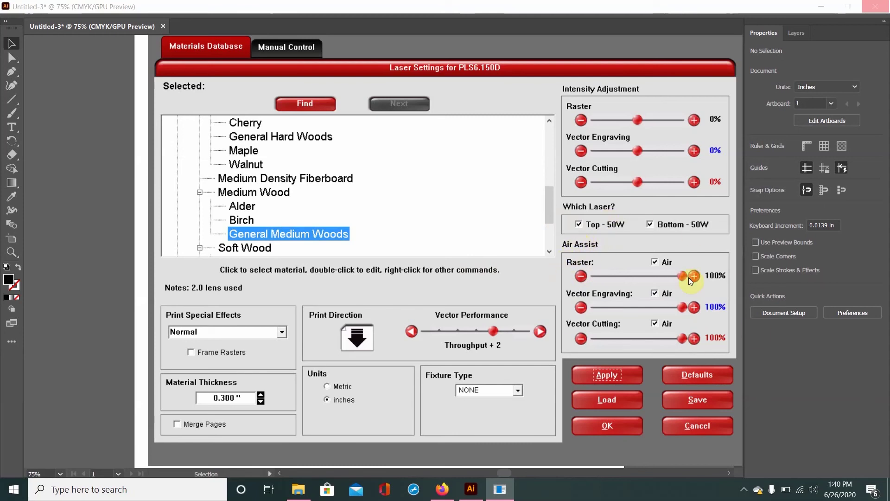
left_click(654, 262)
left_click(655, 263)
left_click(654, 262)
left_click(654, 262)
Apply the General Medium Woods material settings and return to the per-colour power/speed table.
left_click(590, 376)
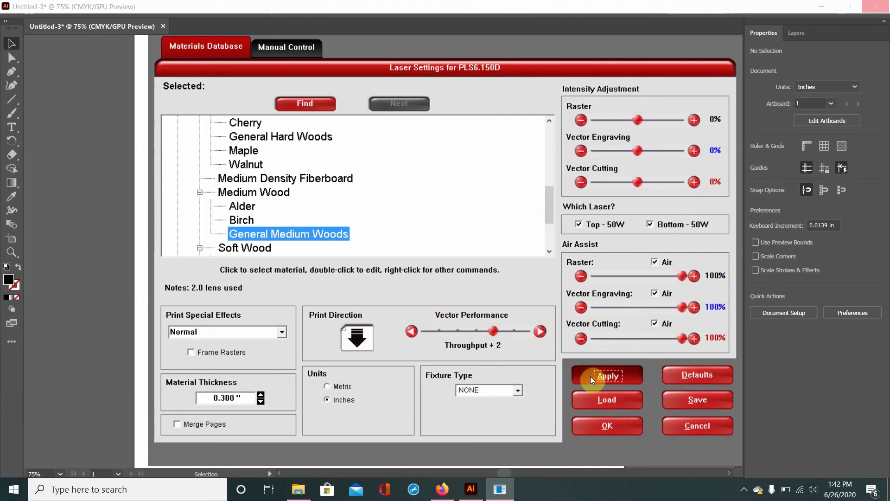
left_click(299, 45)
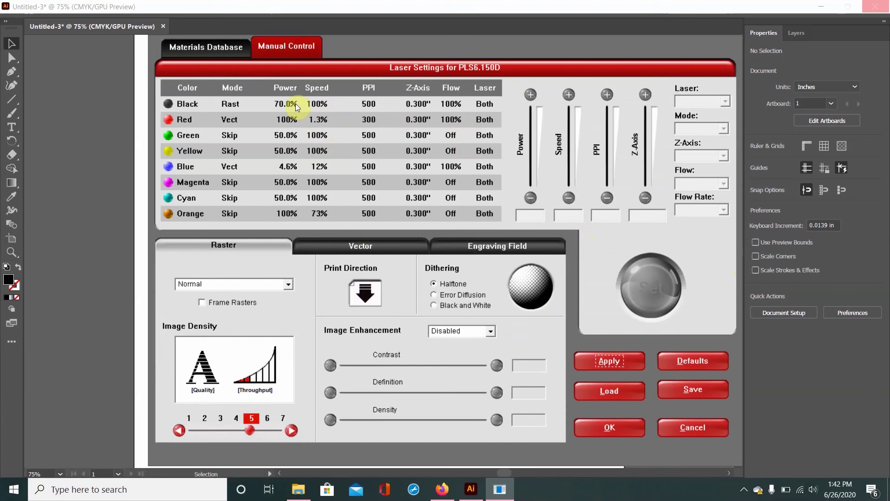
left_click(209, 46)
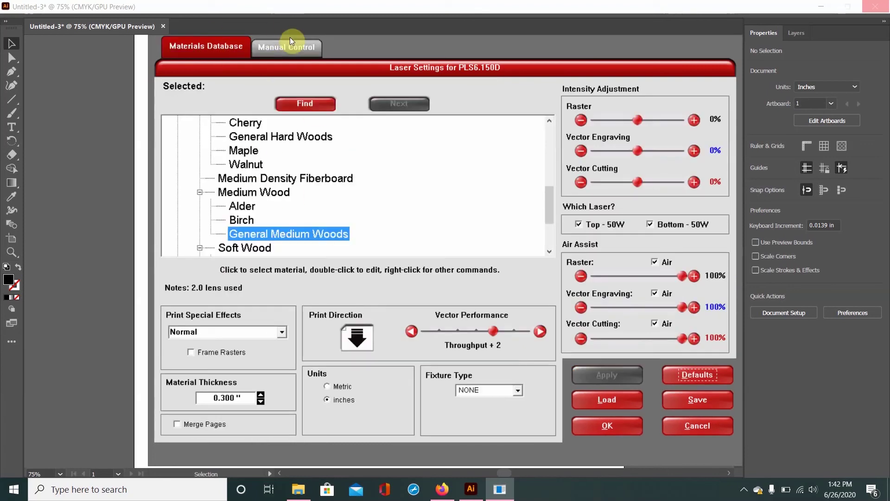
left_click(284, 48)
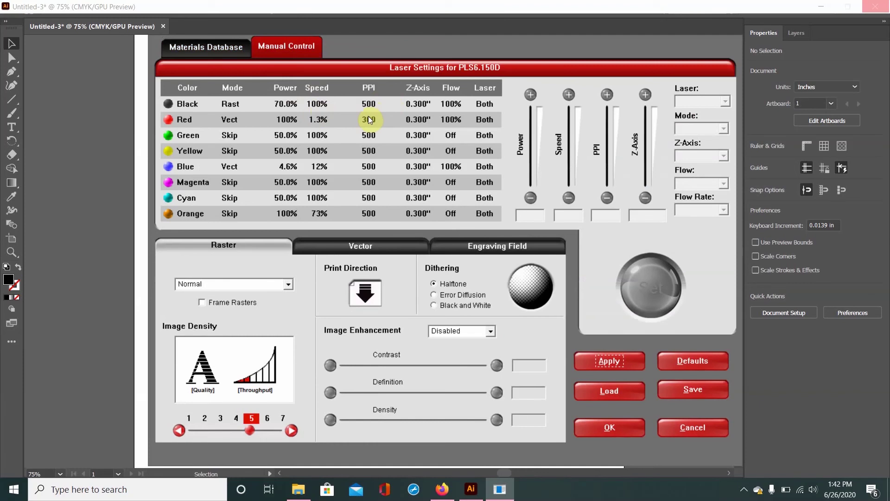
Change the Black raster row from 70% power, 100% speed to 50.0% power, 70% speed.
left_click(337, 108)
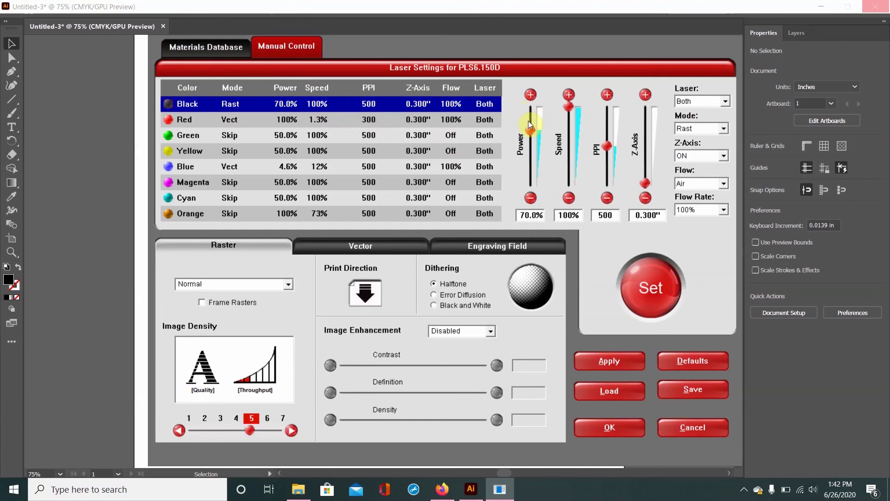
left_click_drag(530, 127, 538, 145)
double_click(529, 215)
type("50")
key("Return")
double_click(568, 215)
type("70")
left_click(650, 288)
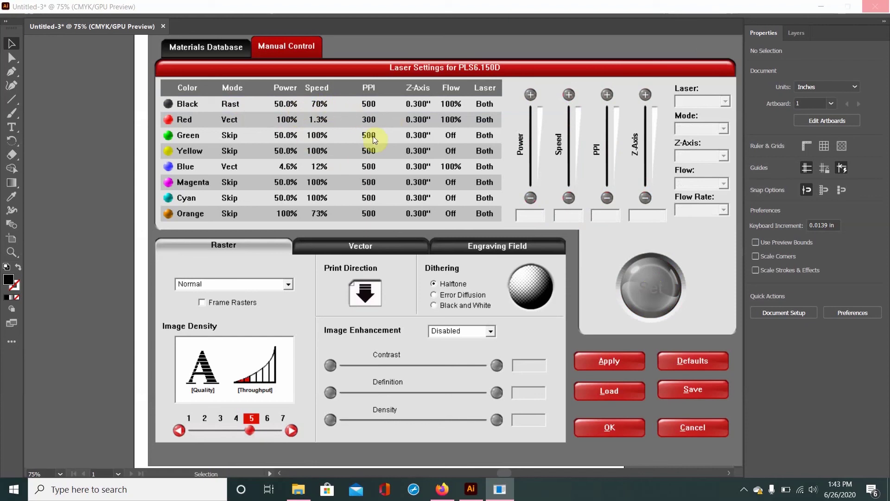
Raise the Black and Red rows together to 60% power.
left_click(279, 102)
left_click(280, 120, "shift")
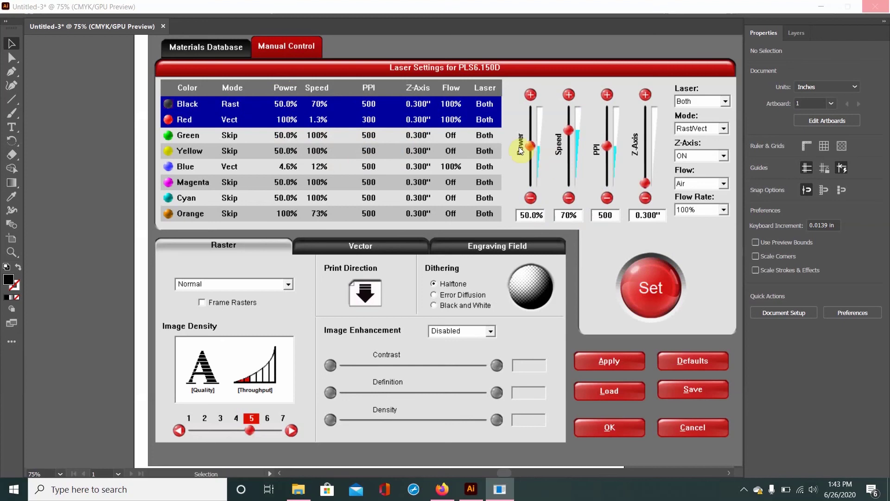
left_click_drag(528, 147, 530, 138)
left_click(658, 288)
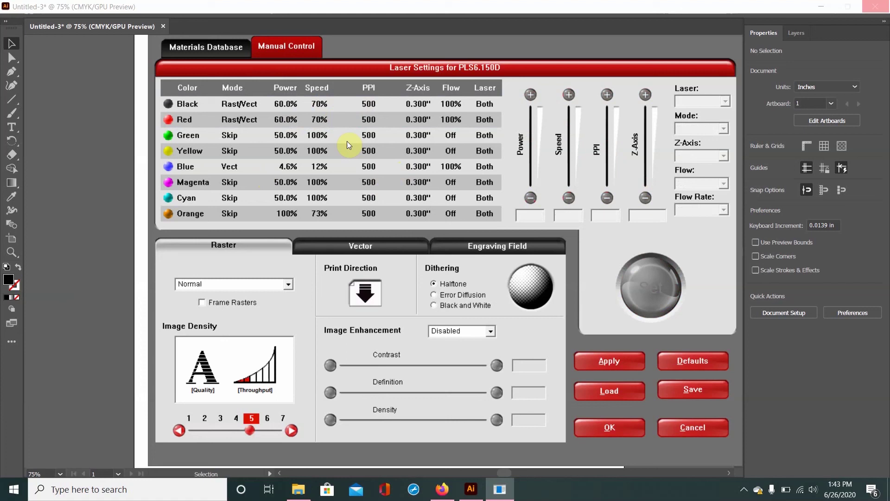
Switch Red to vector-only mode and reapply the wood material settings.
left_click(256, 124)
left_click(698, 128)
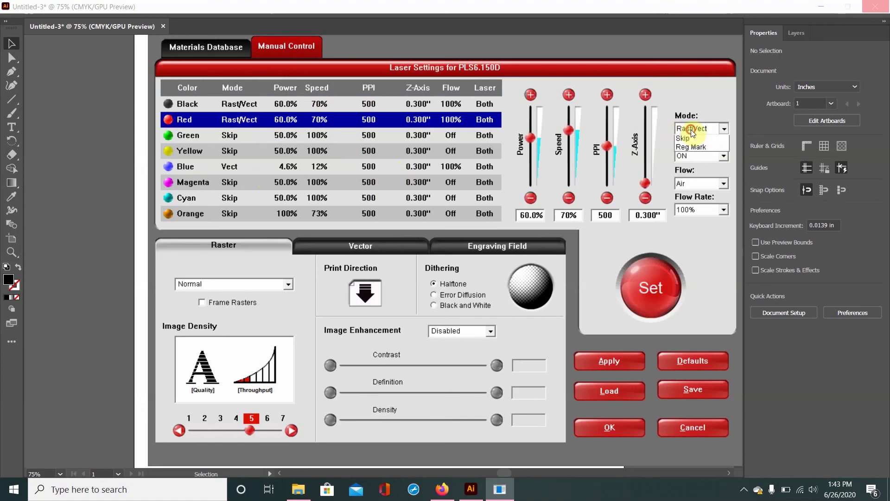
left_click(702, 160)
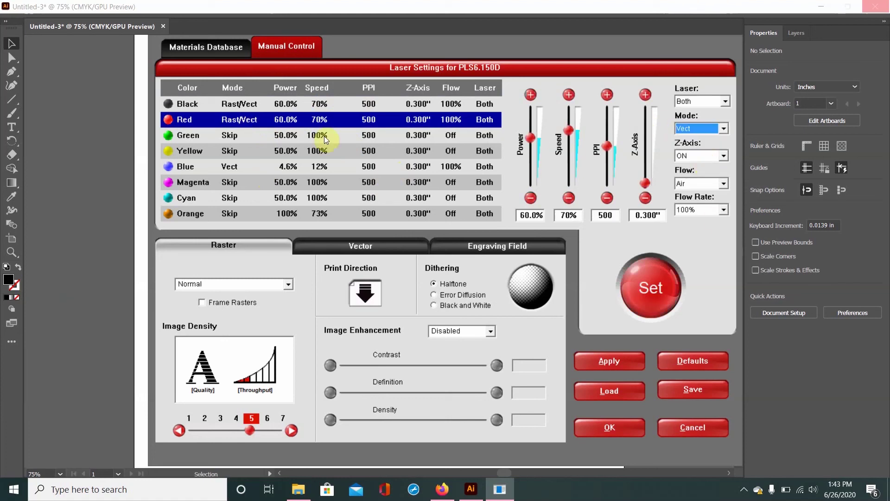
left_click(212, 54)
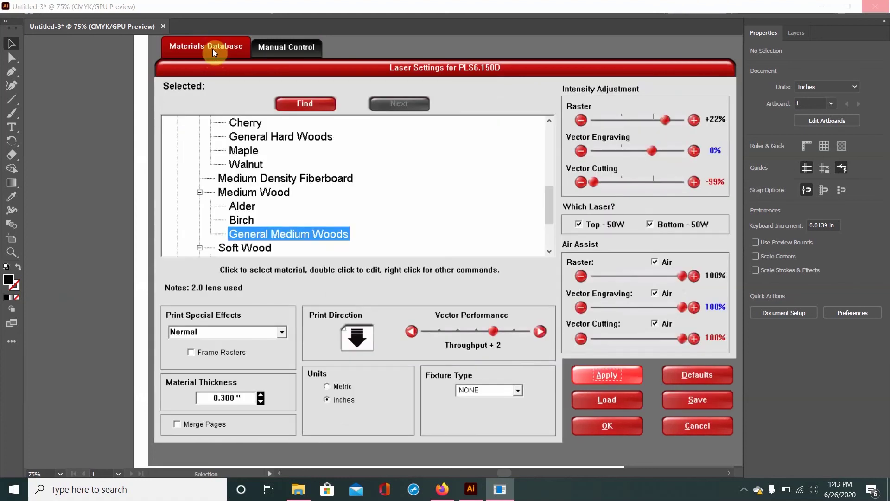
left_click(636, 377)
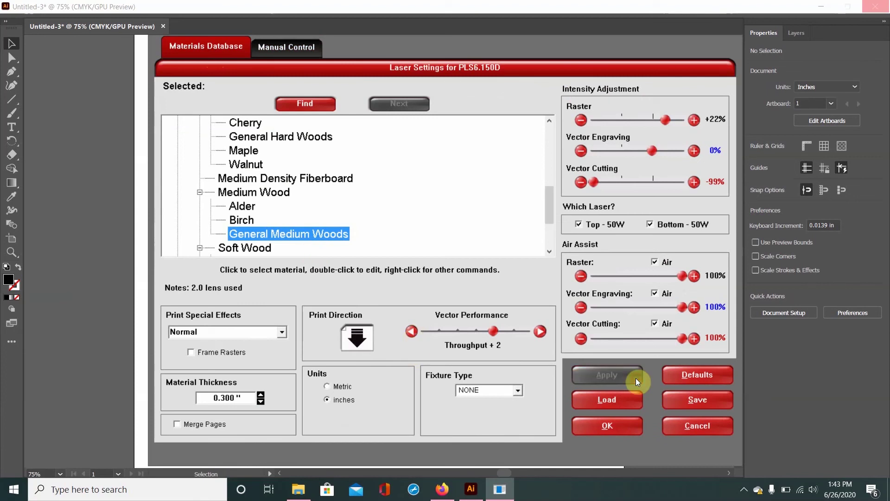
left_click(287, 47)
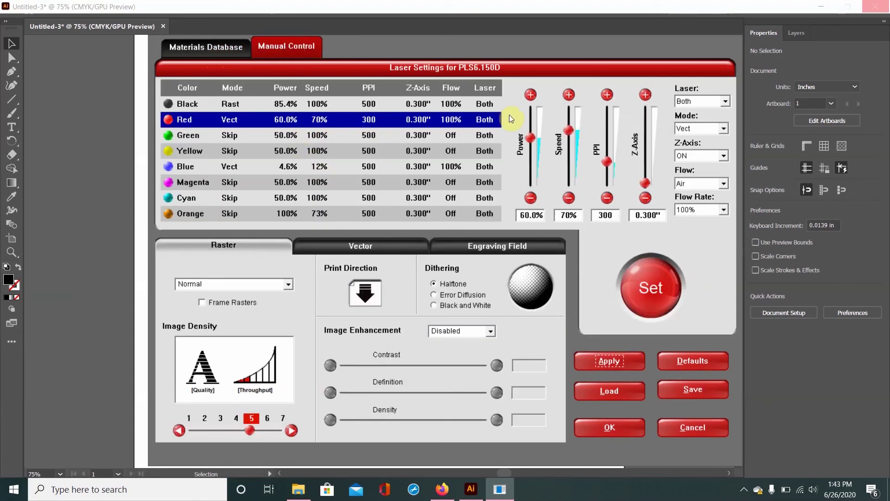
Set the Red row to 100% power, then lower its speed to 4.4%.
left_click_drag(538, 113, 551, 94)
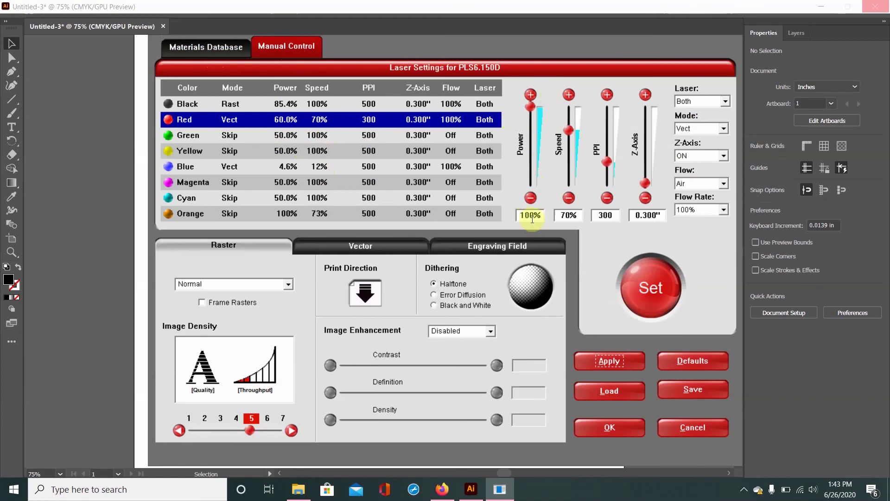
left_click(628, 266)
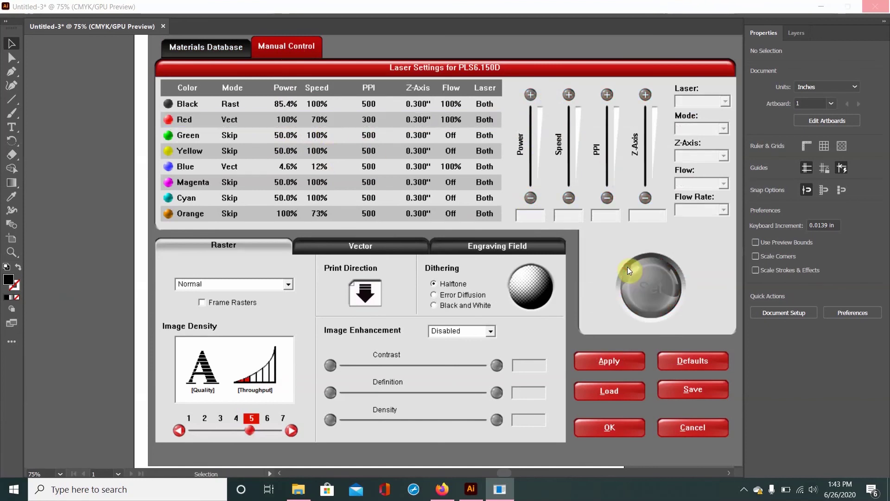
left_click(329, 122)
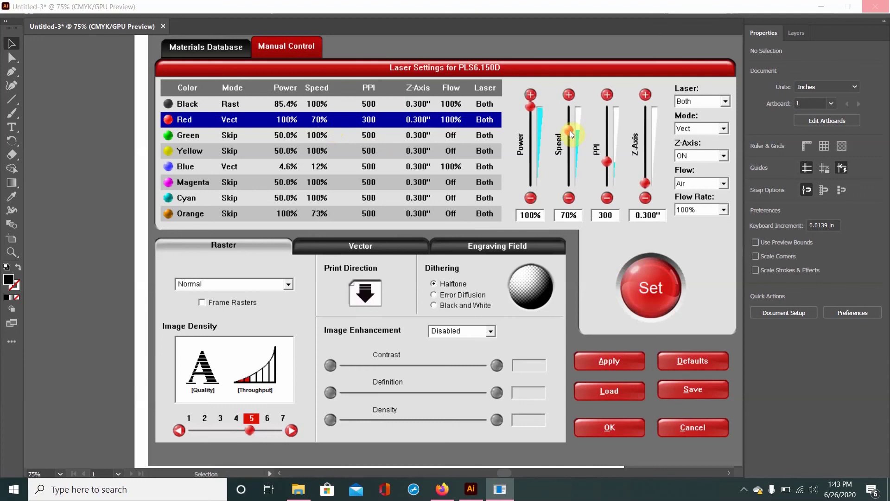
left_click_drag(571, 135, 557, 183)
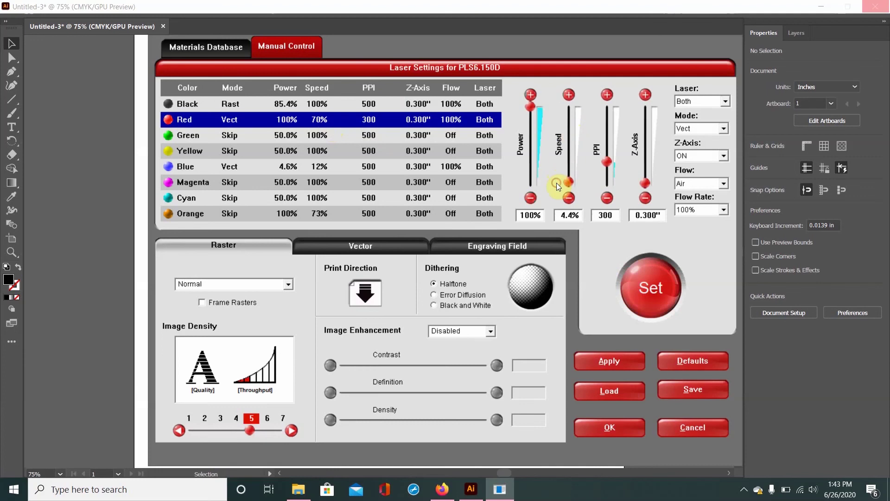
left_click(658, 288)
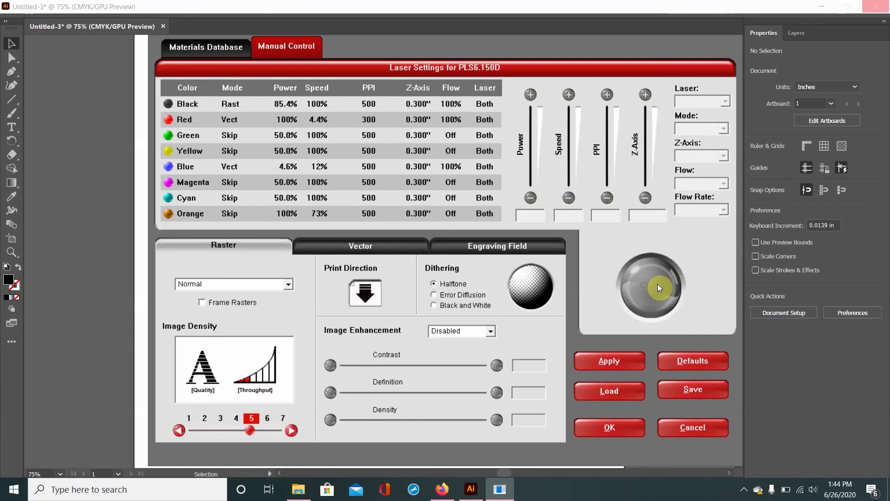
Replace the Red row's speed with 7%.
left_click(313, 120)
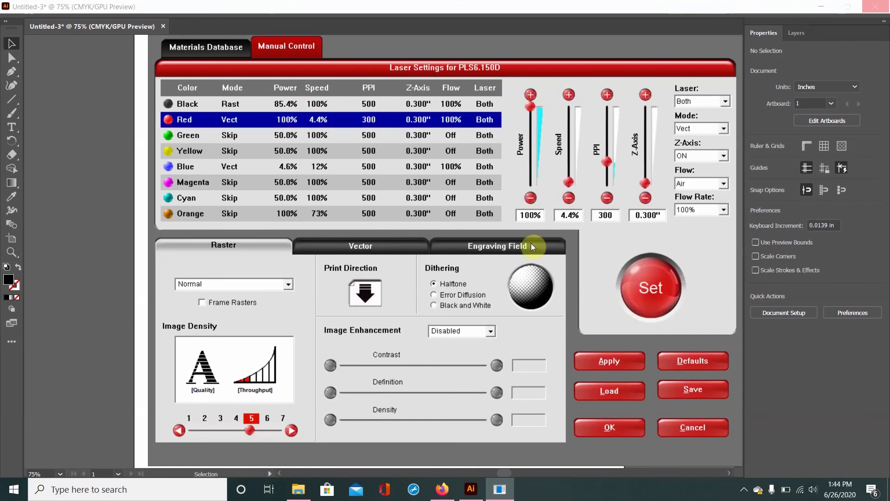
left_click(578, 216)
key("BackSpace")
key("BackSpace")
key("BackSpace")
key("BackSpace")
type("7")
left_click(650, 276)
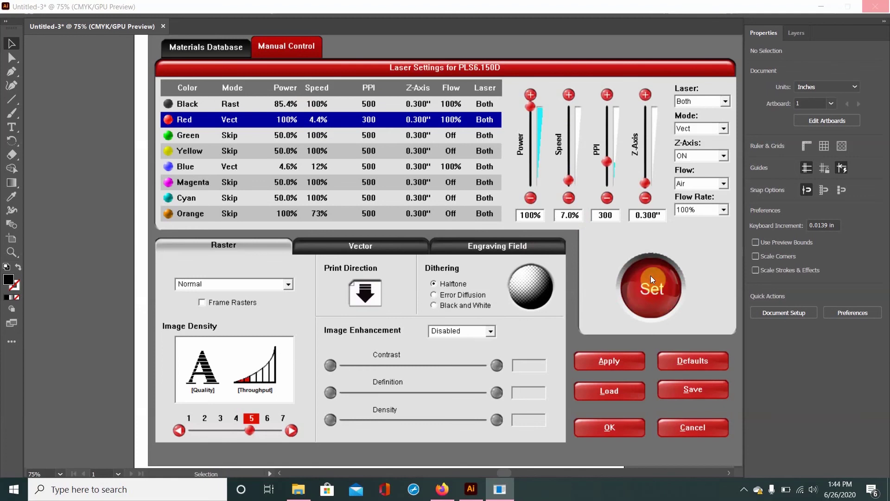
Check the materials database intensities, then bring up the vector settings in the colour table.
left_click(222, 48)
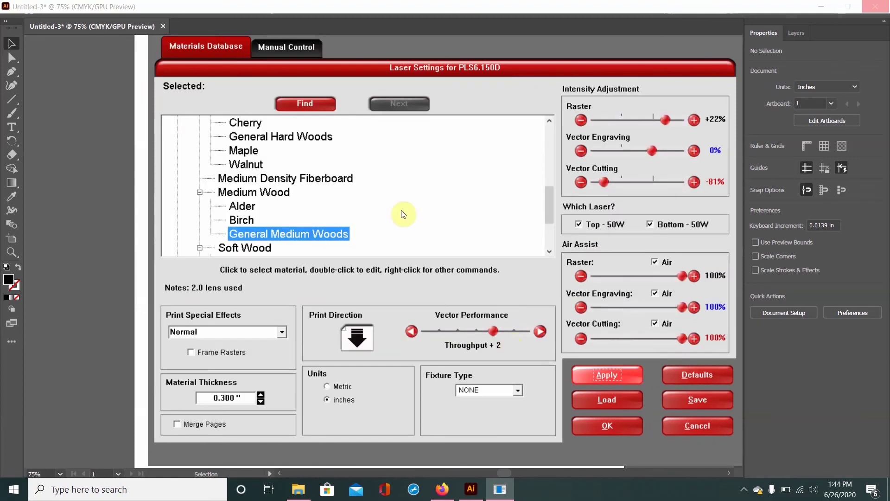
left_click(290, 36)
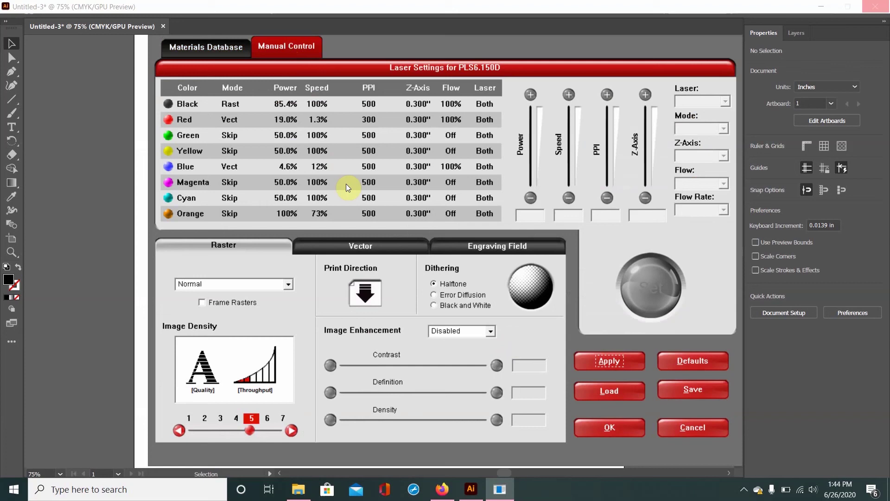
left_click(348, 247)
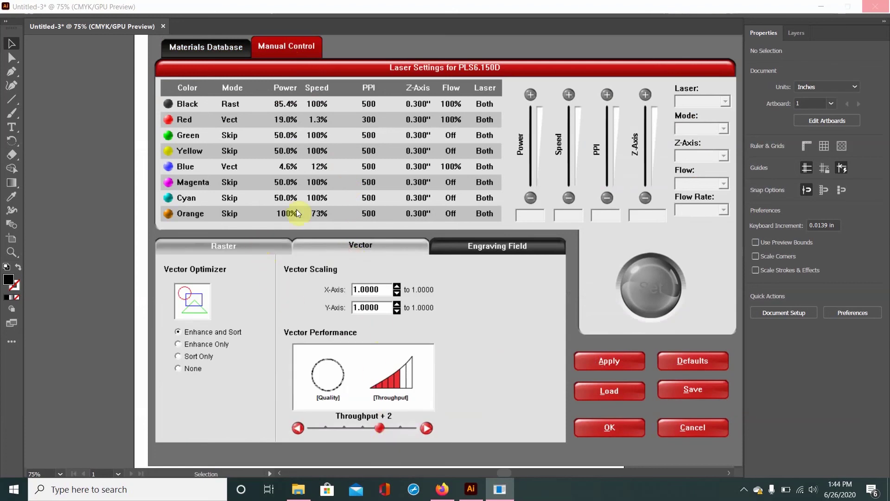
Set the Red vector row to 100% power and 7.0% speed.
left_click(336, 116)
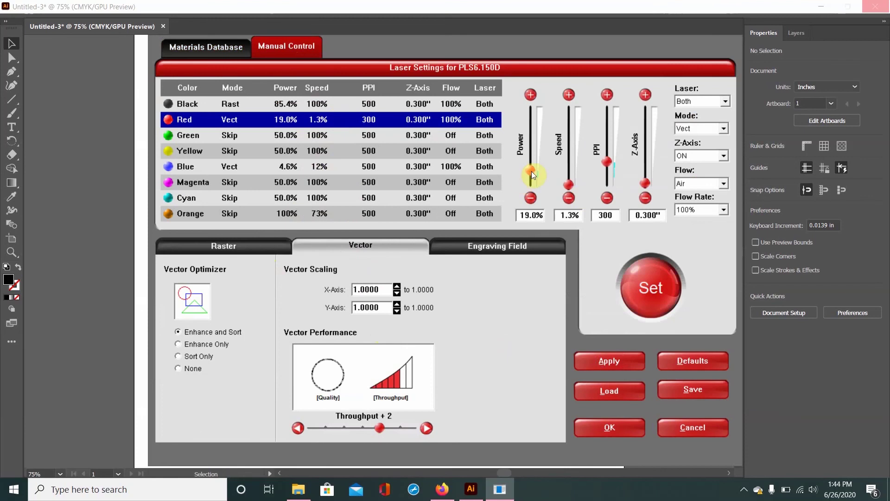
left_click_drag(531, 171, 531, 106)
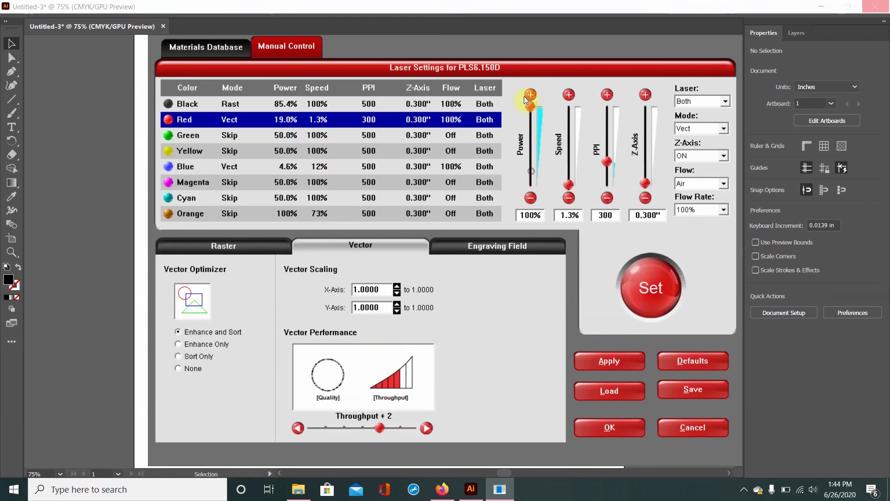
double_click(575, 217)
type("7")
left_click(627, 293)
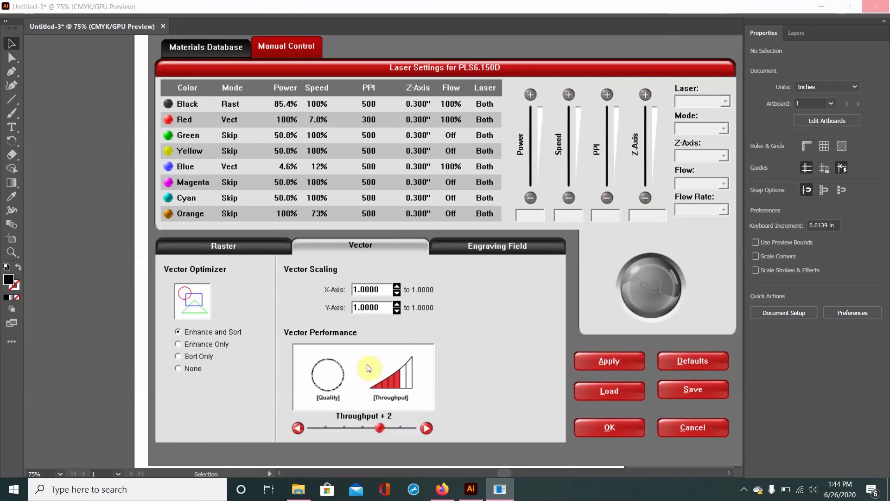
Drop Vector Performance two notches from Throughput + 2 to Throughput and apply the settings.
left_click(294, 432)
left_click(294, 432)
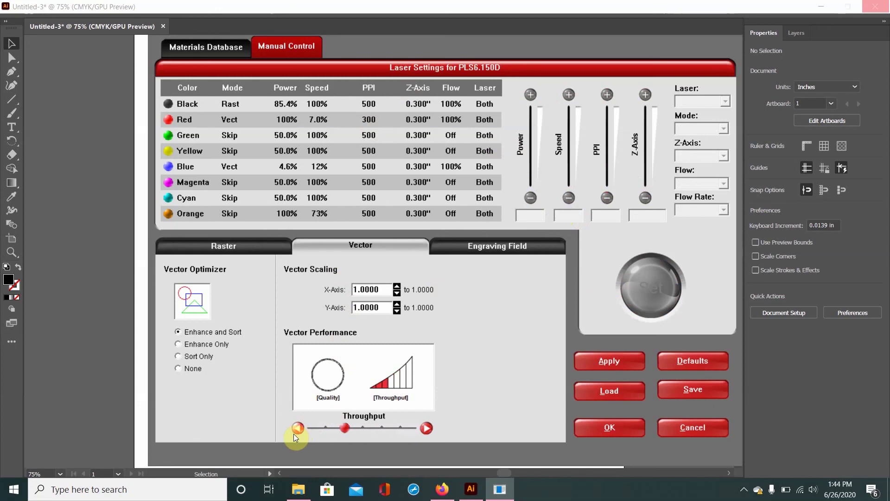
left_click(580, 366)
Give the Green row air flow at a 100% flow rate instead of Off.
left_click(453, 137)
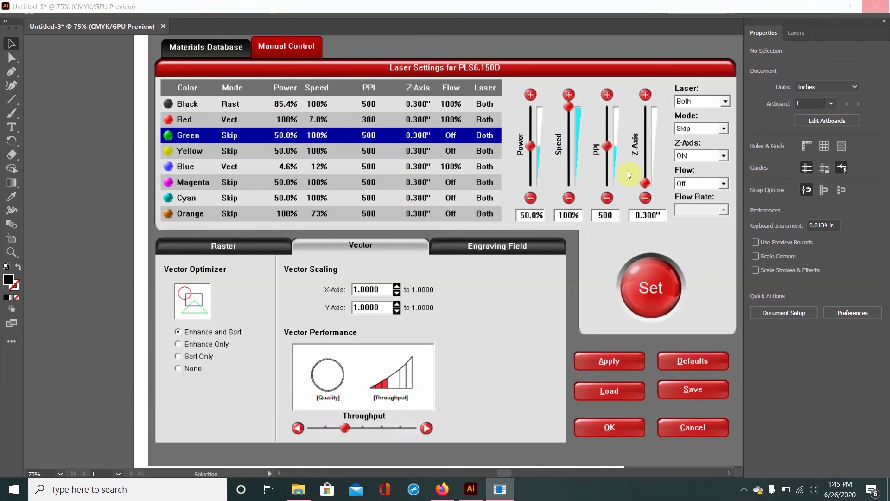
left_click(711, 182)
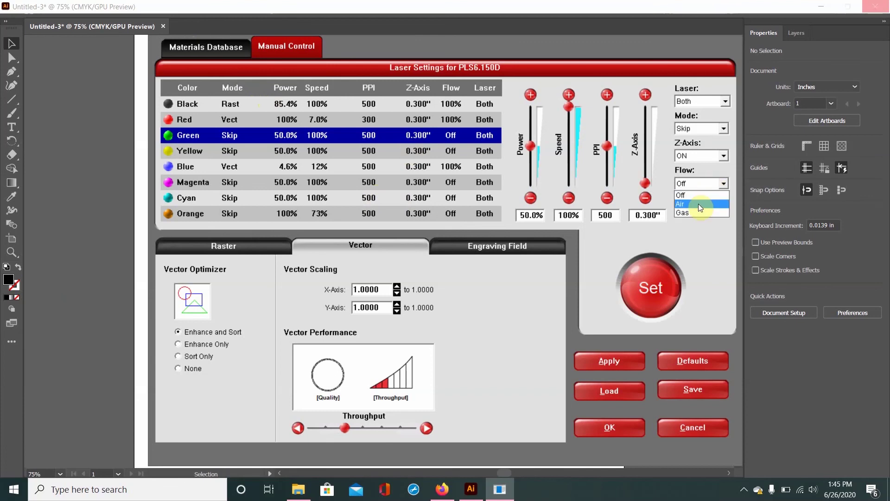
left_click(700, 204)
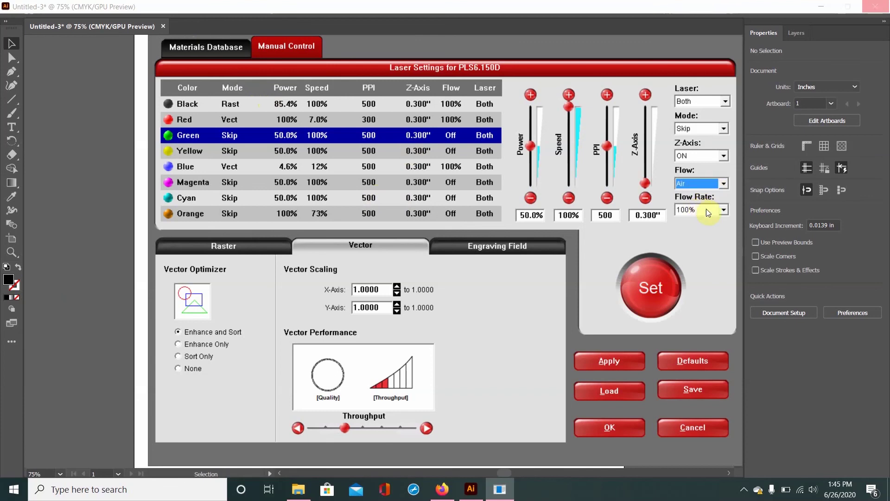
left_click(709, 211)
left_click(702, 248)
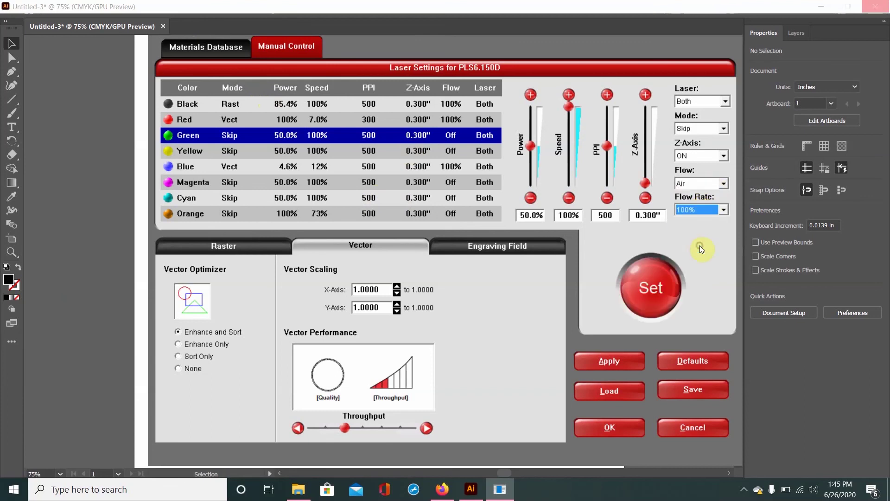
left_click(680, 268)
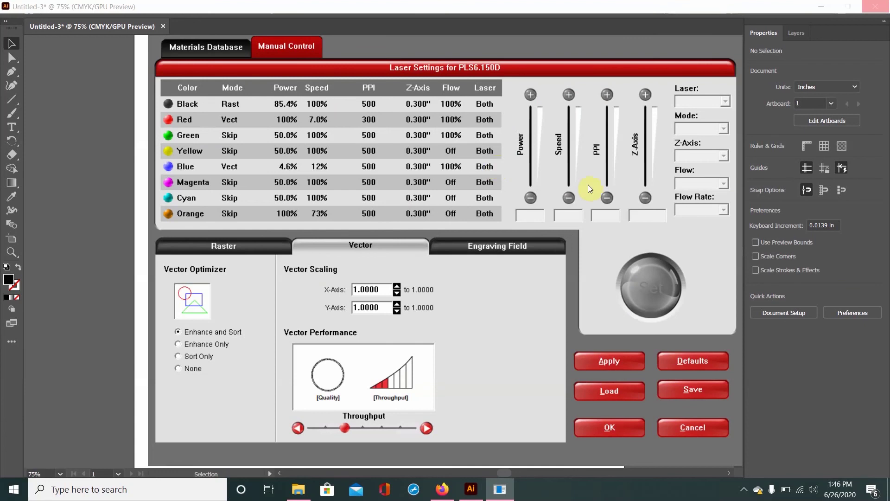
Apply and confirm the laser settings, then print the name tag to the PLS6.150D.
left_click(605, 360)
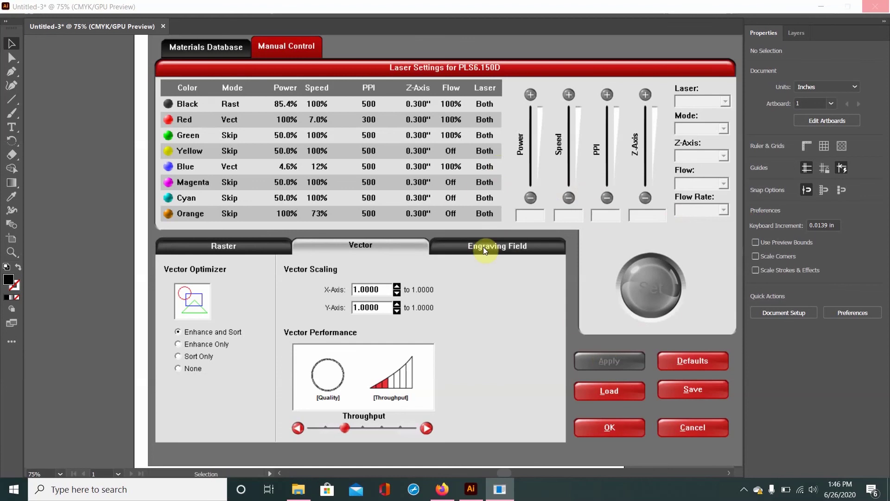
left_click(620, 431)
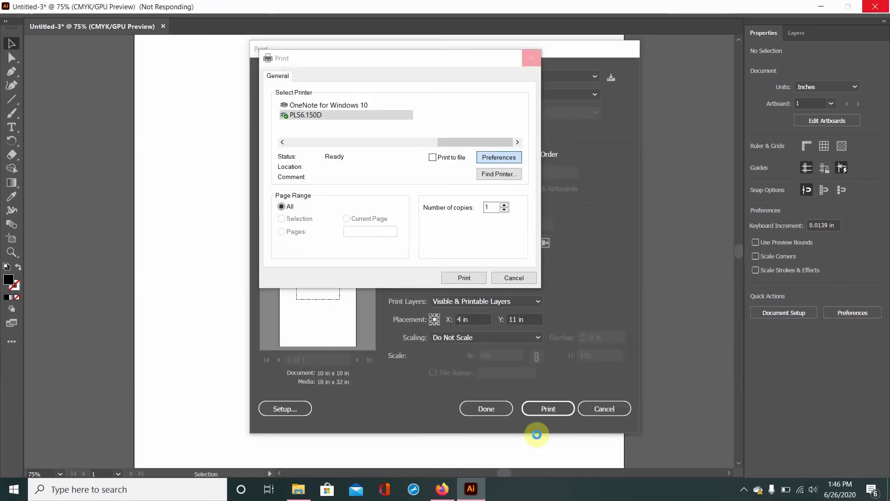
left_click(465, 277)
left_click(533, 408)
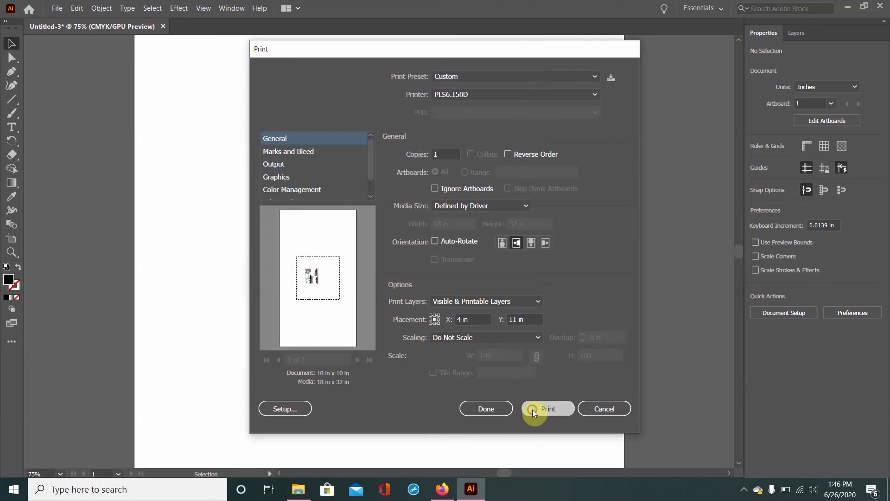
Open the ULS control panel from the tray and review the Untitled-3 job's settings twice without changes.
left_click(744, 489)
left_click(761, 462)
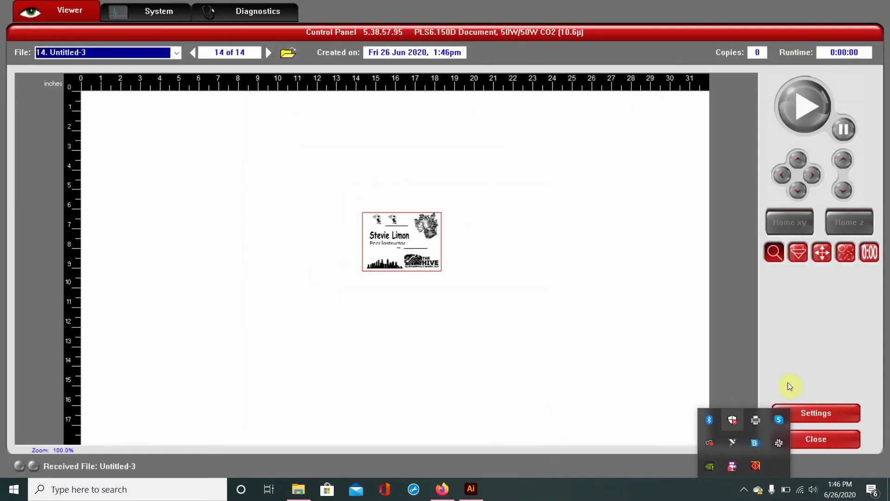
left_click(808, 409)
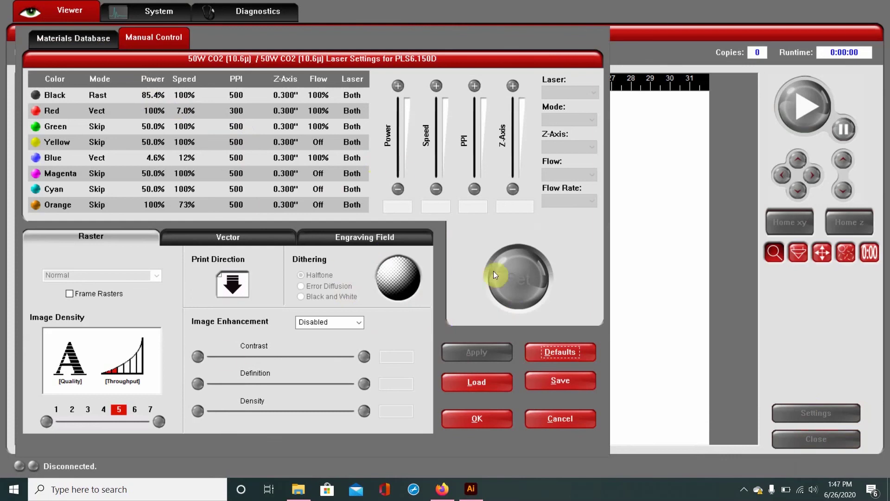
left_click(560, 418)
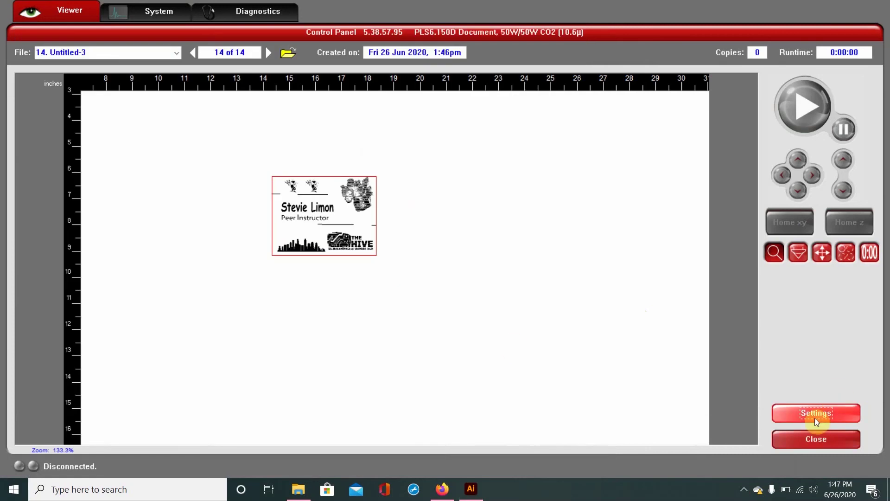
left_click(815, 417)
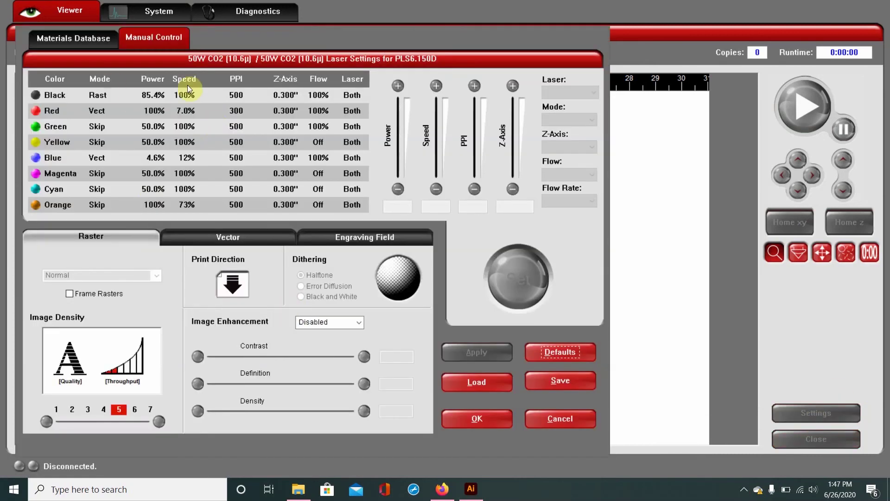
left_click(568, 431)
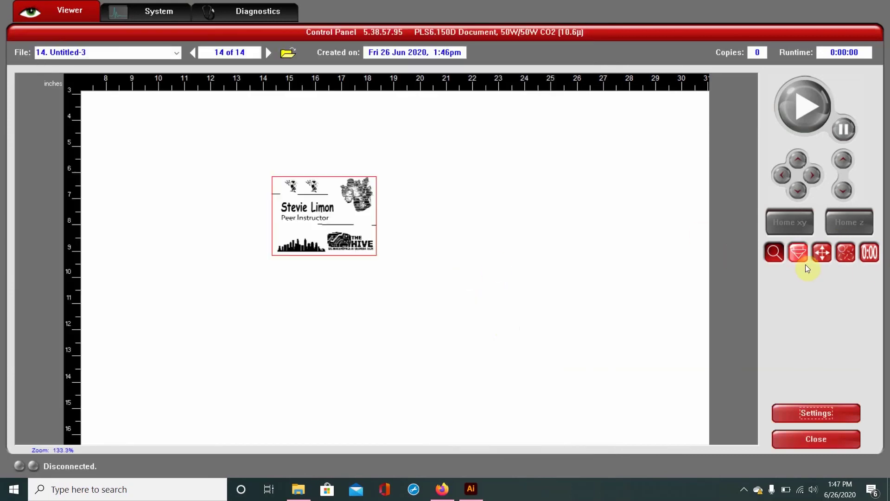
Zoom in on the badge's name text and HIVE logo, then zoom back out.
left_click(322, 222)
left_click(320, 222)
left_click(319, 222)
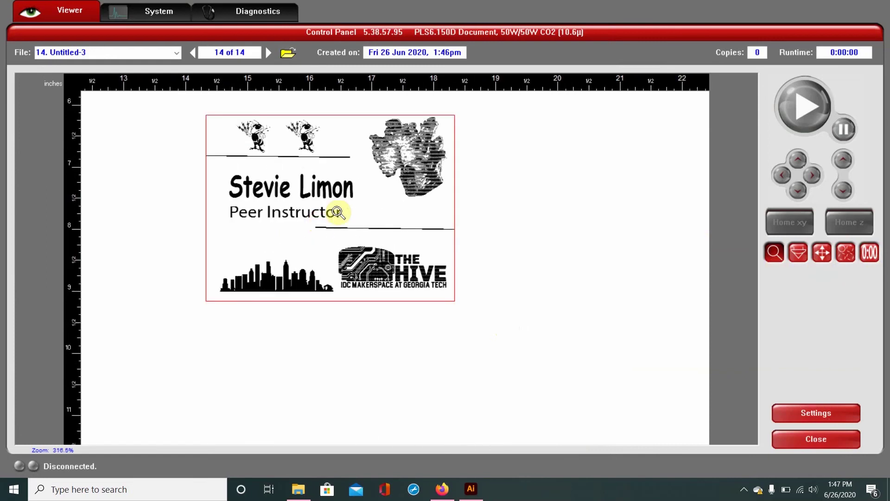
left_click(388, 244)
left_click(387, 244)
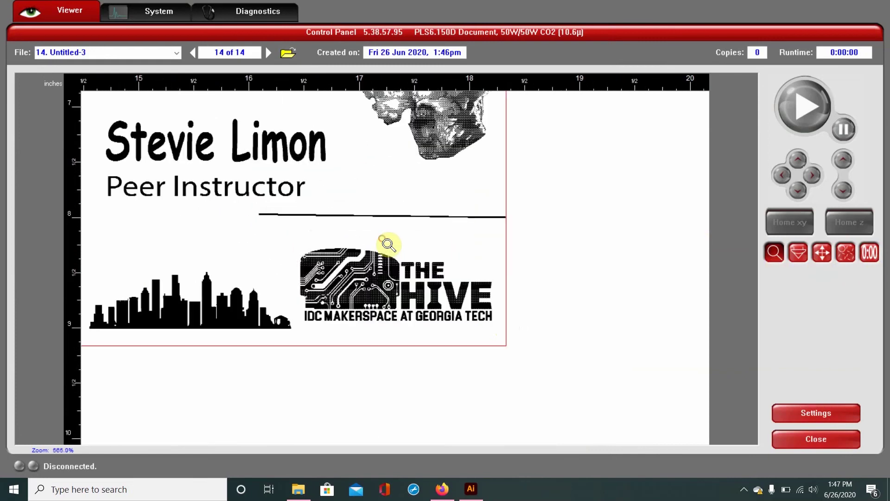
right_click(388, 243)
right_click(388, 243)
right_click(398, 243)
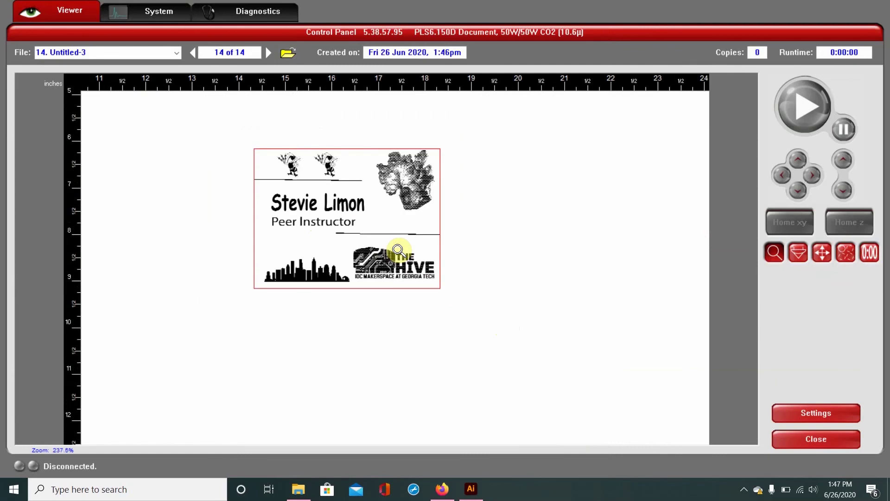
left_click(347, 184)
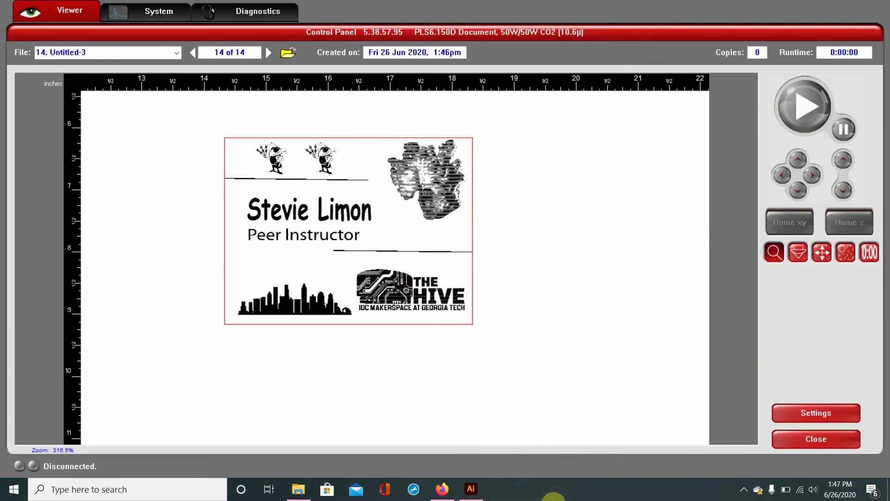
right_click(417, 314)
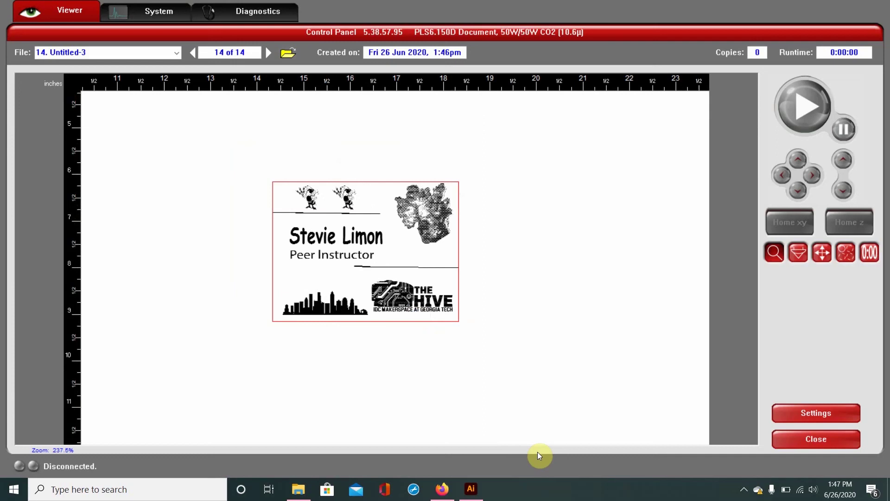